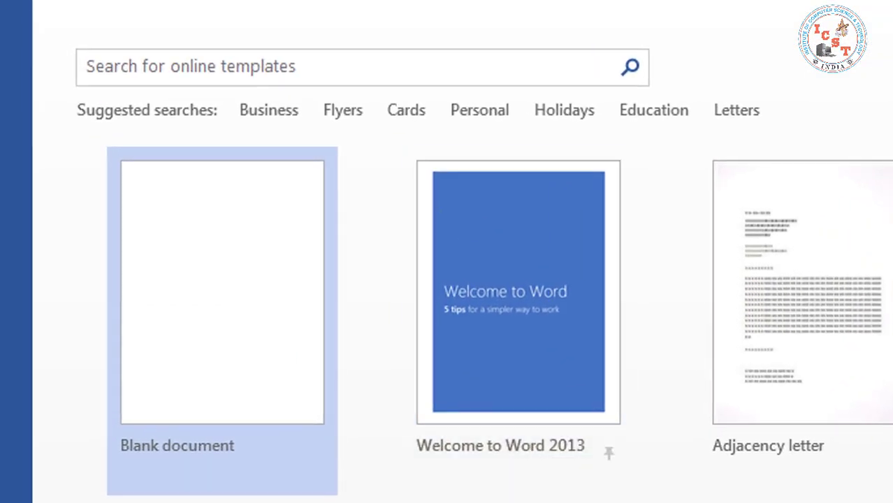
# - Browse the available document templates and the suggested Personal templates, and return to the start screen
pyautogui.scroll(-10, 447, 315)
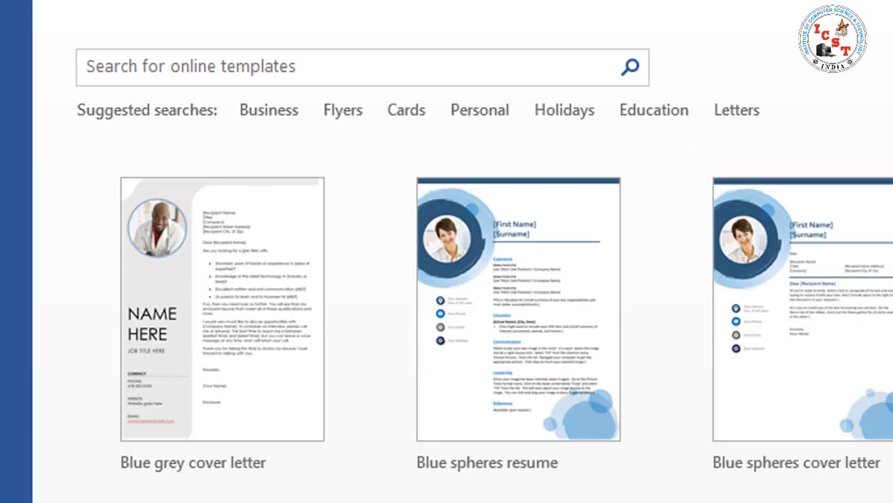
pyautogui.scroll(-5, 448, 301)
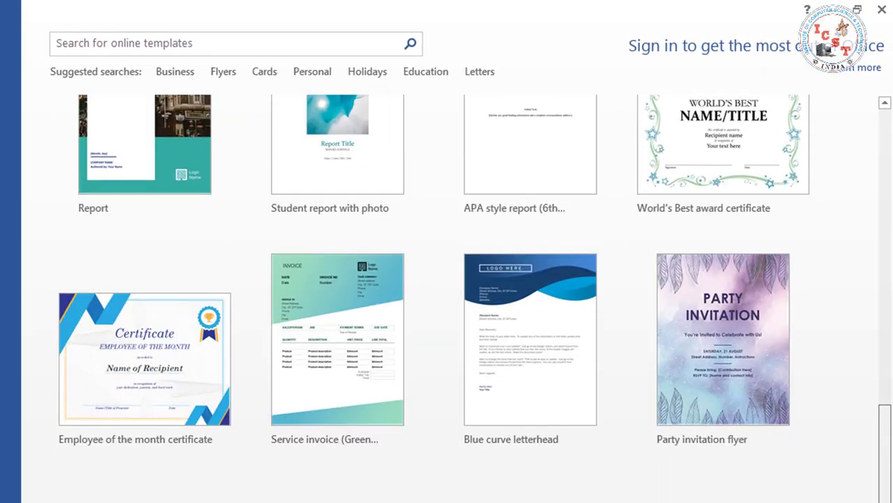
pyautogui.scroll(15, 828, 323)
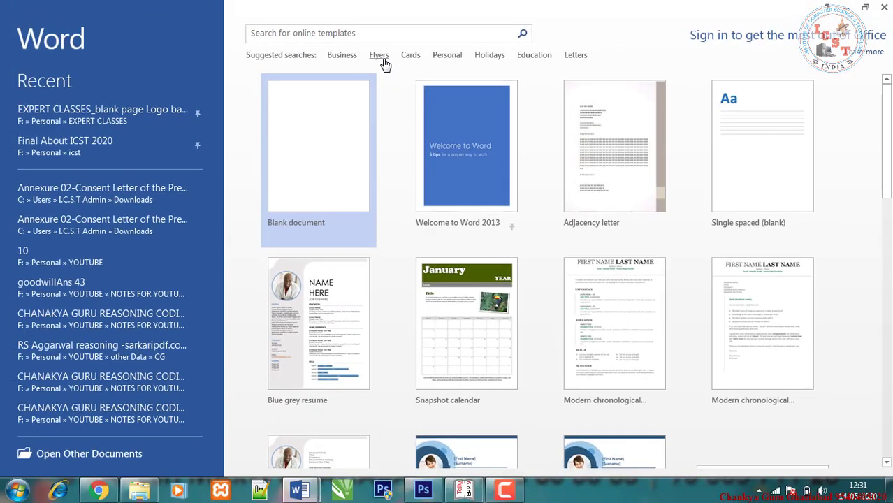
pyautogui.click(453, 60)
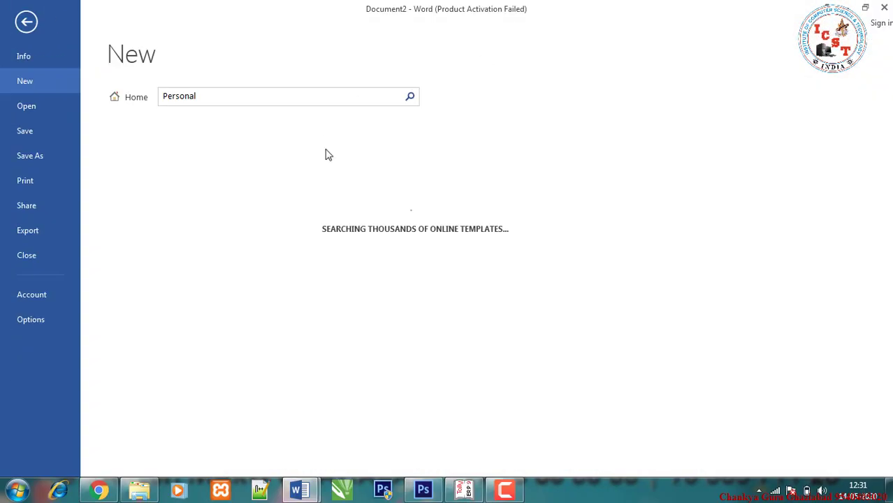
pyautogui.click(28, 23)
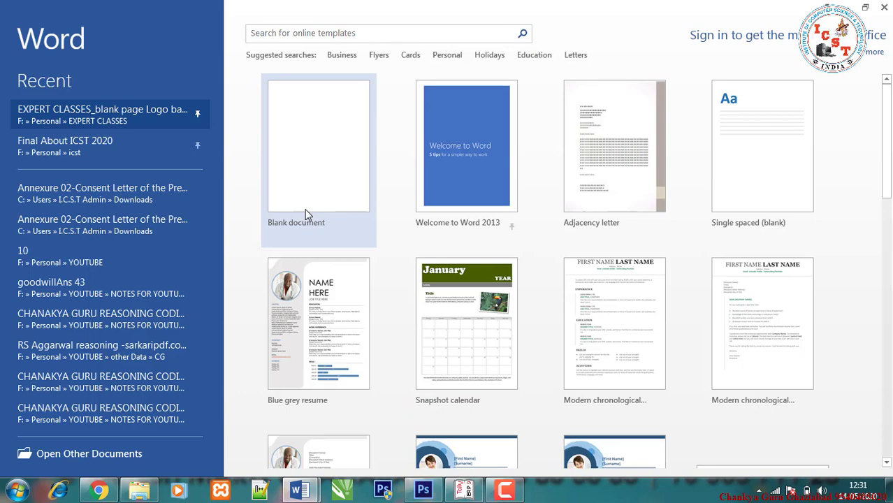
# - Create a blank document and generate sample text in it with =rand(3,4)
pyautogui.click(302, 179)
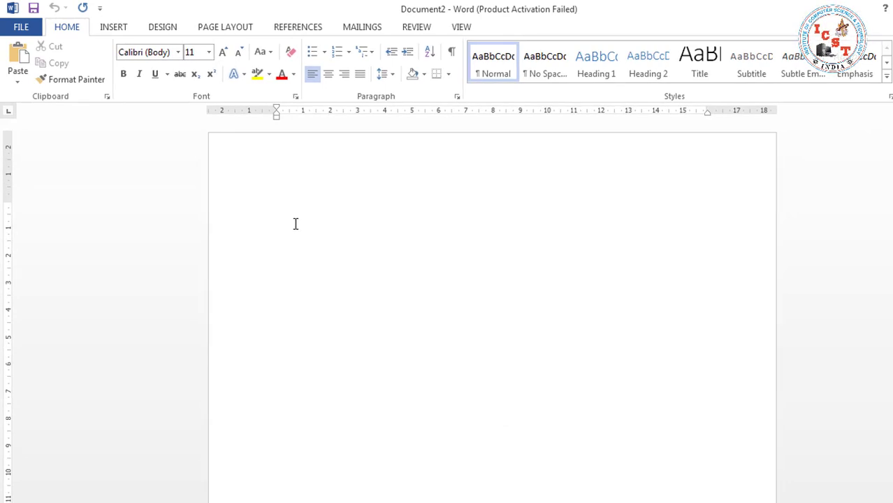
pyautogui.write('=')
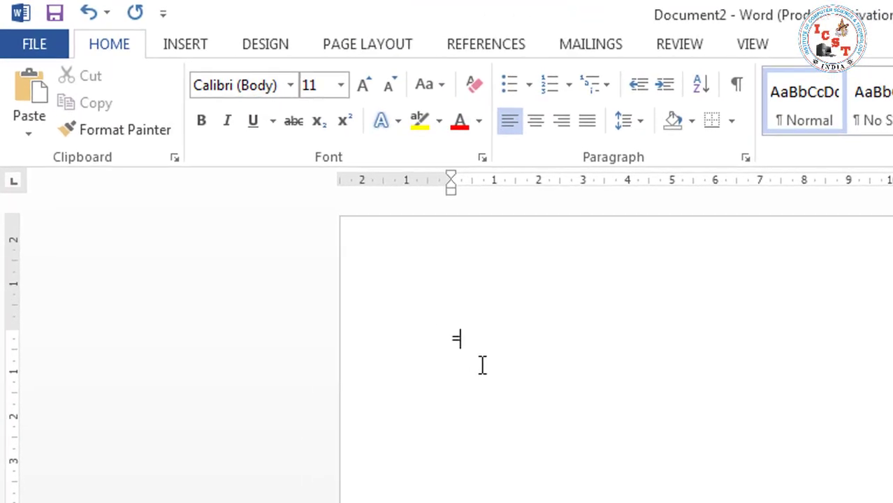
pyautogui.write('r')
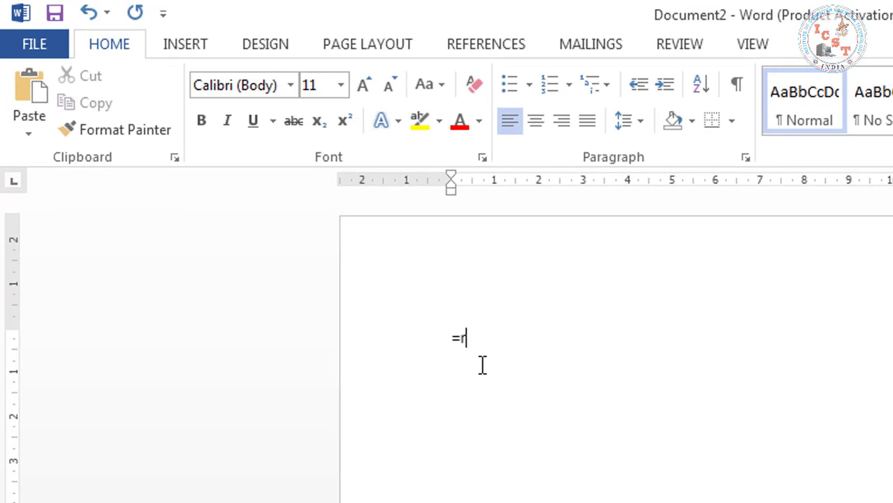
pyautogui.write('and(')
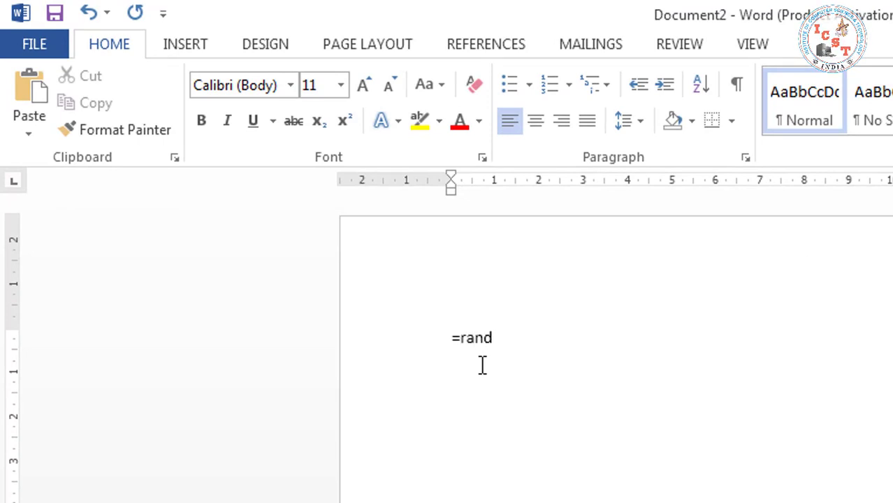
pyautogui.write('3,4')
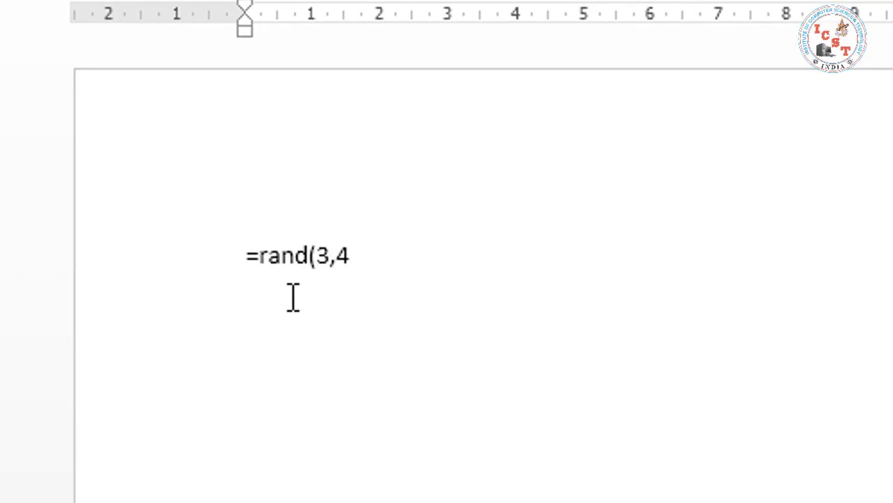
pyautogui.write(')')
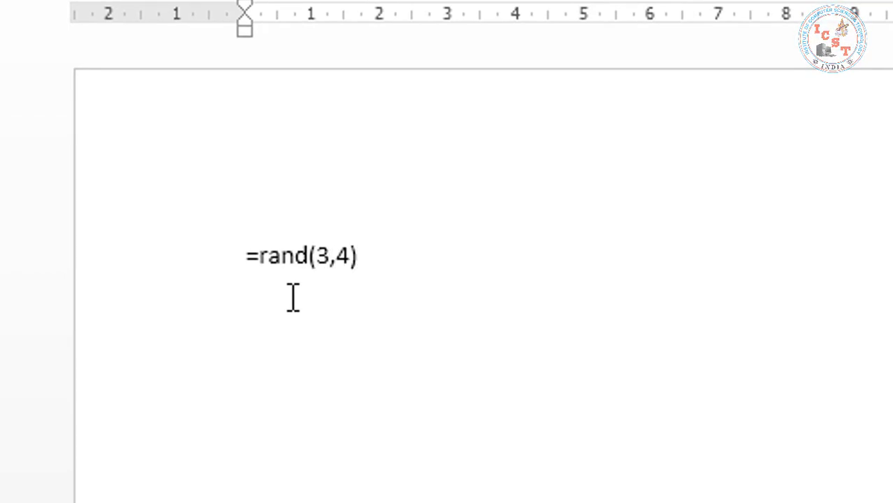
pyautogui.press('Return')
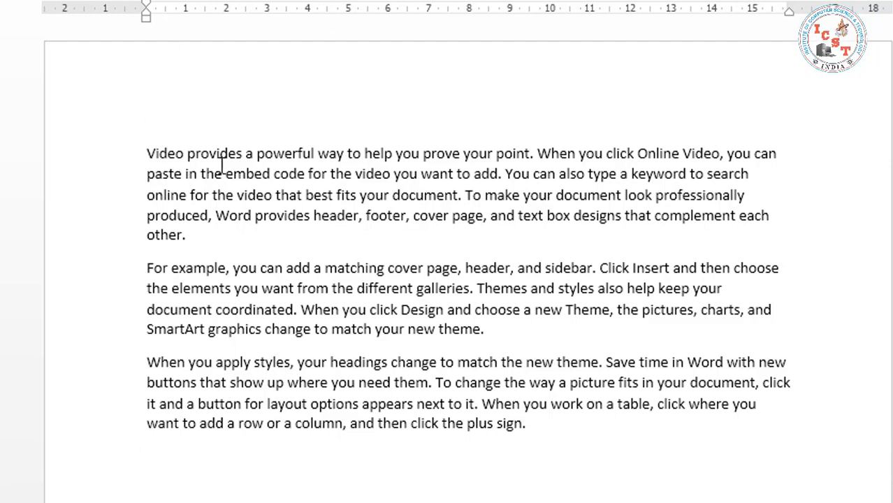
# - Add the heading "Video editing" on its own line above the first paragraph
pyautogui.click(142, 150)
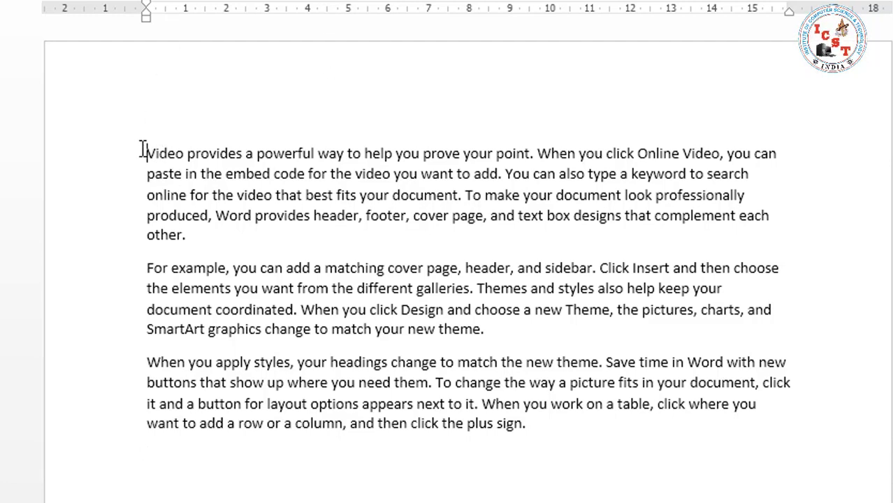
pyautogui.press('Return')
pyautogui.press('Up')
pyautogui.write('Video editing')
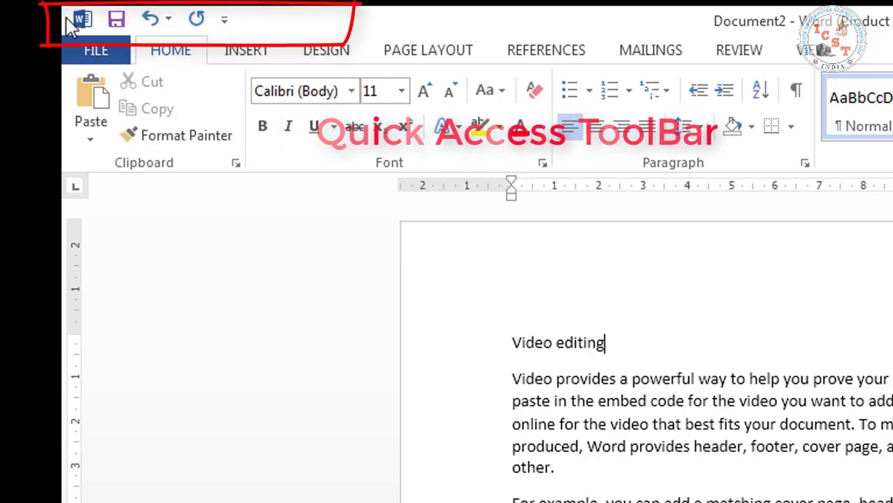
# - Add the Print Preview and Print command to the Quick Access Toolbar
pyautogui.click(224, 20)
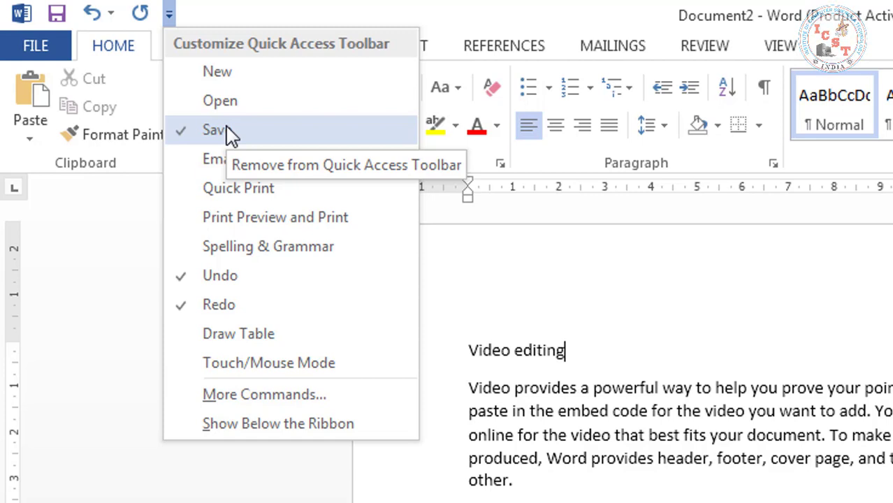
pyautogui.press('Escape')
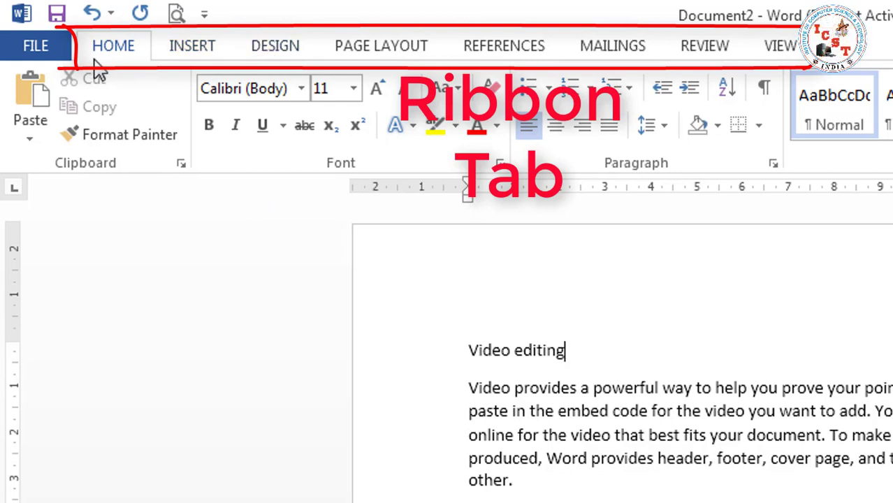
# - Look over the Insert and Design command sets and return to the Home commands
pyautogui.click(166, 50)
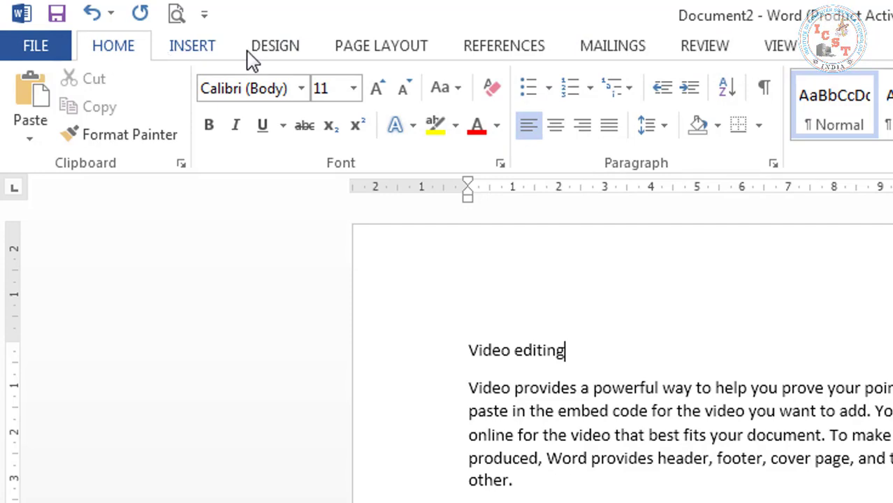
pyautogui.click(286, 52)
pyautogui.click(192, 48)
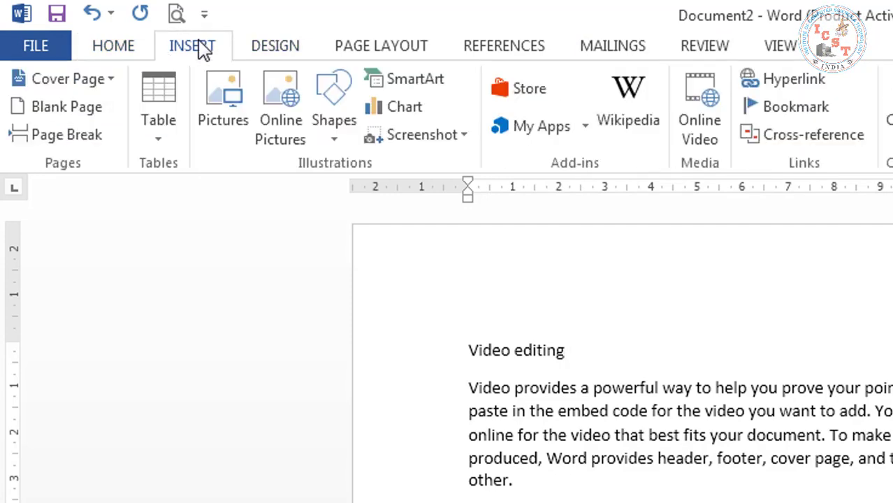
pyautogui.click(125, 49)
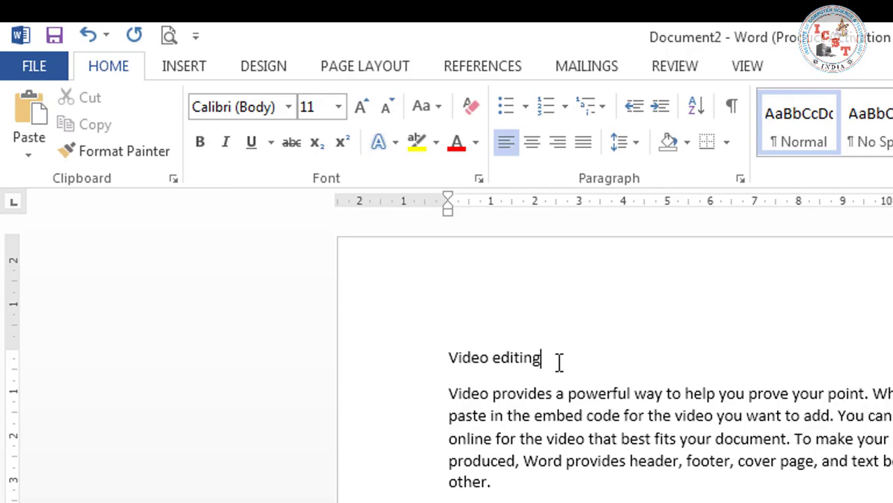
pyautogui.moveTo(559, 361); pyautogui.dragTo(510, 362)
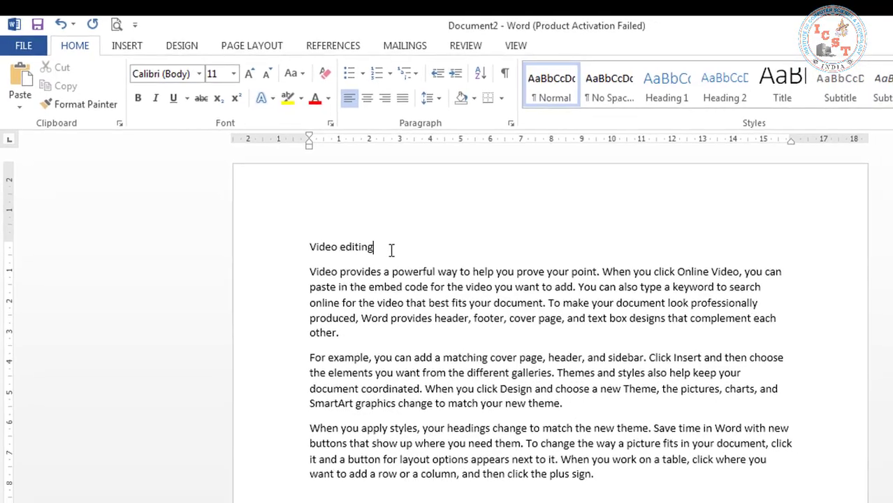
pyautogui.moveTo(351, 250); pyautogui.dragTo(310, 249)
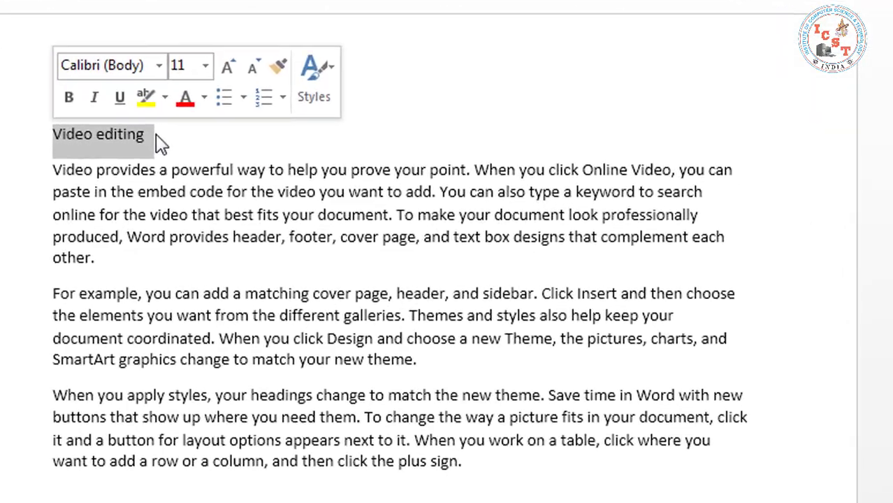
pyautogui.click(158, 137)
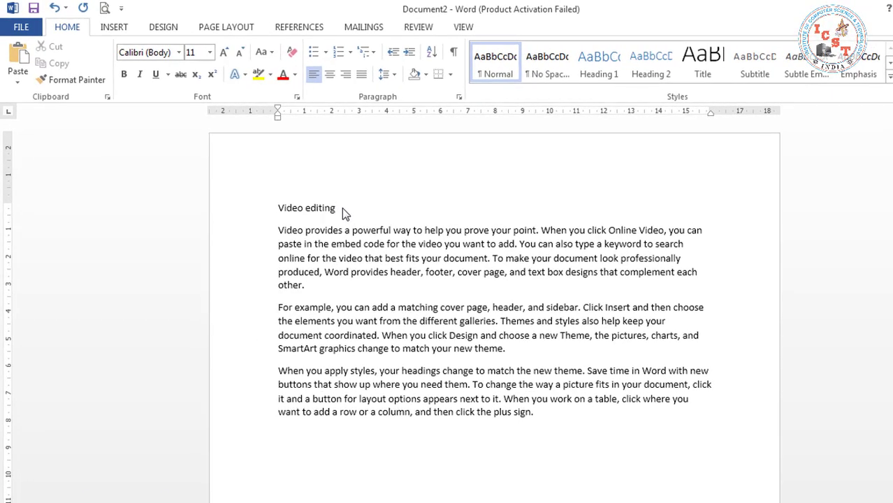
# - Format the whole "Video editing" heading in Times New Roman at size 20
pyautogui.hotkey('shift', 'Left')
pyautogui.hotkey('shift', 'Left')
pyautogui.hotkey('shift', 'Left')
pyautogui.hotkey('shift', 'Left')
pyautogui.hotkey('shift', 'Left')
pyautogui.hotkey('shift', 'Left')
pyautogui.hotkey('shift', 'Left')
pyautogui.hotkey('shift', 'Left')
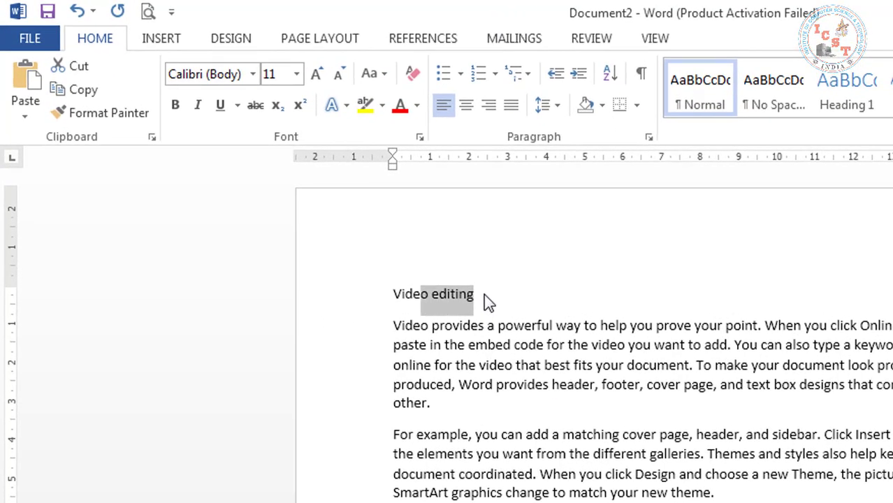
pyautogui.hotkey('shift', 'Left')
pyautogui.hotkey('shift', 'Left')
pyautogui.hotkey('shift', 'Left')
pyautogui.hotkey('shift', 'Left')
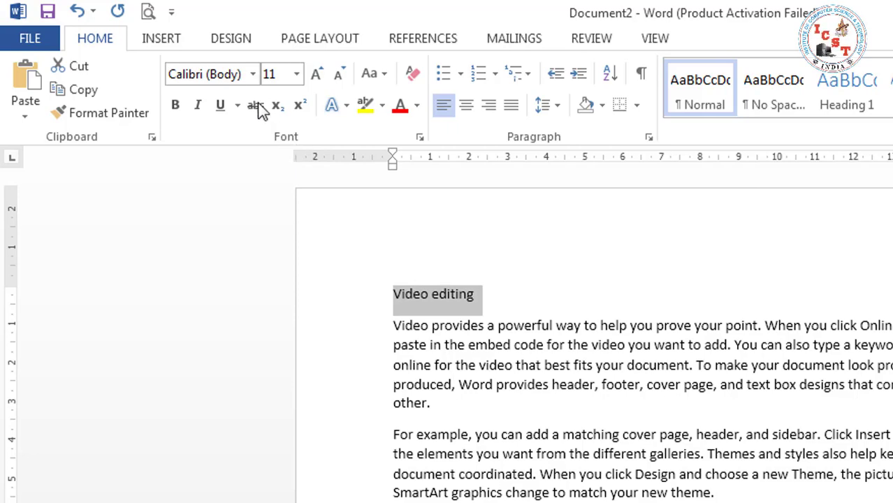
pyautogui.click(253, 74)
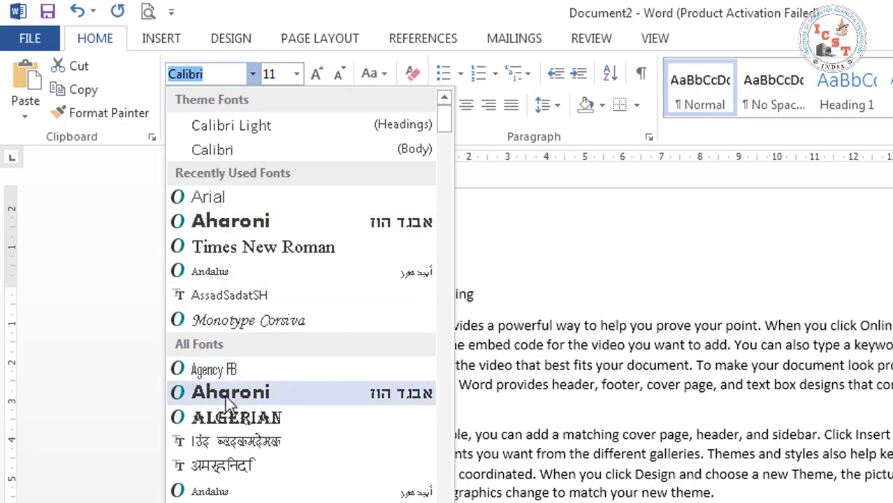
pyautogui.press('Escape')
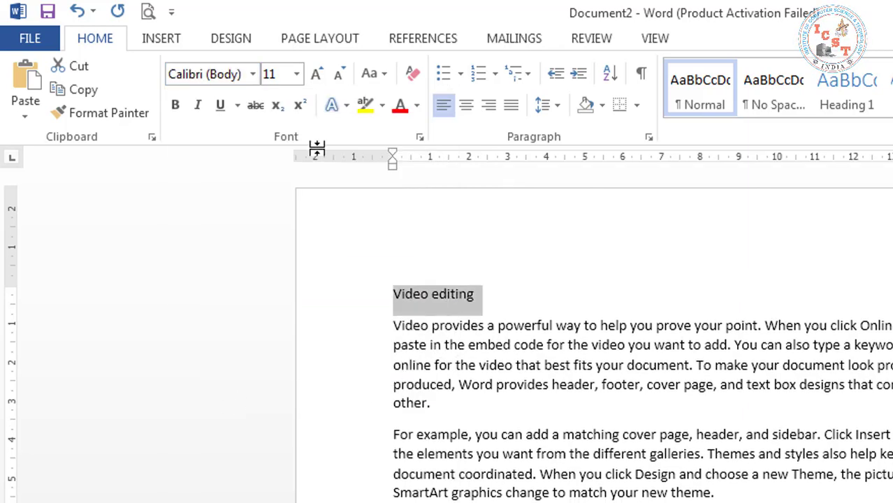
pyautogui.click(253, 75)
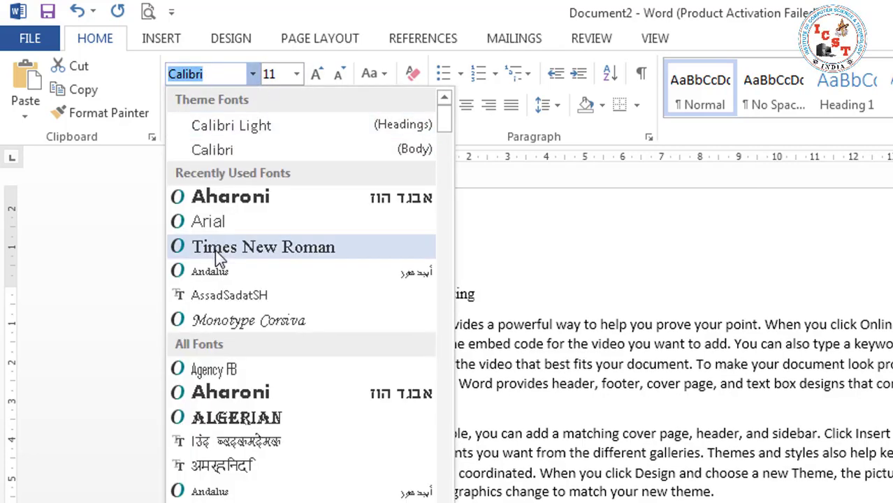
pyautogui.click(238, 253)
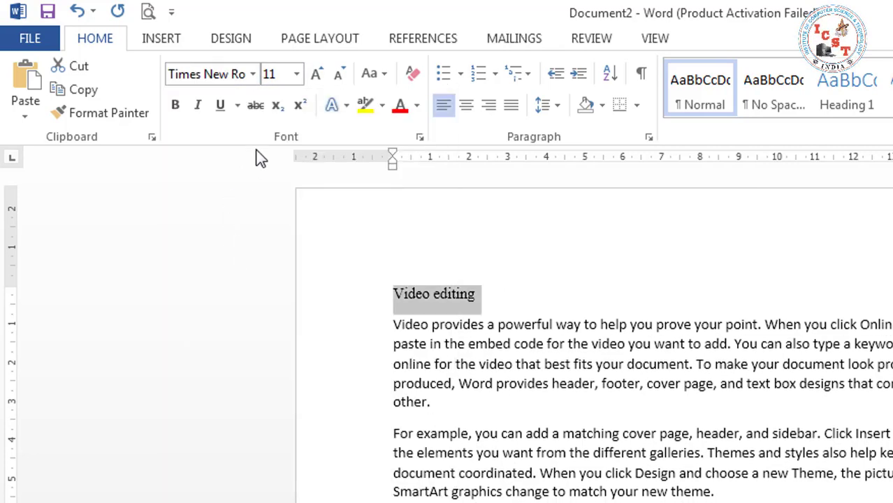
pyautogui.click(297, 74)
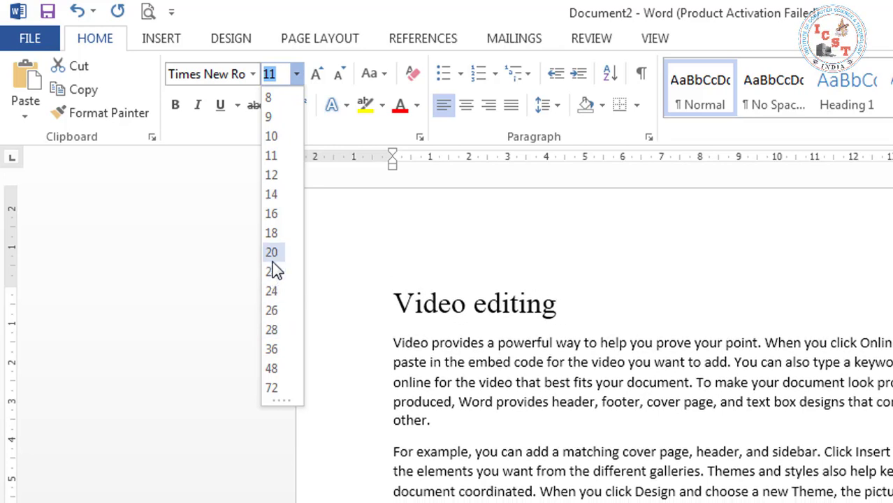
pyautogui.click(272, 253)
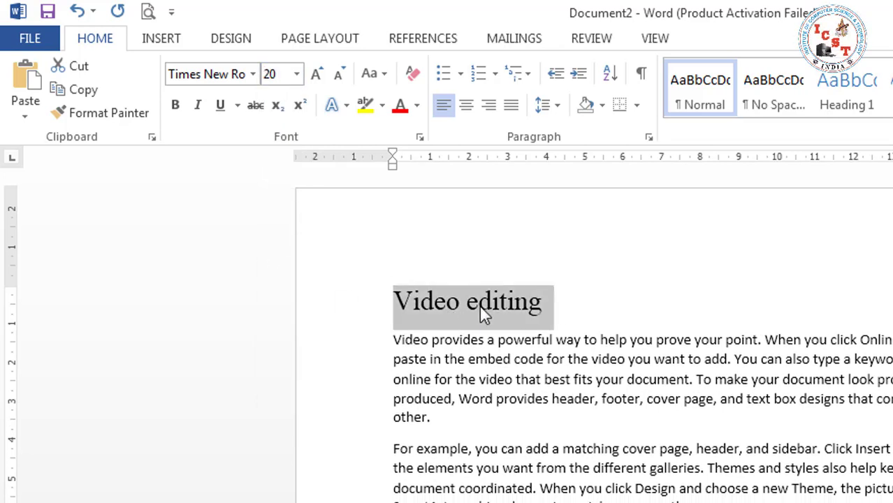
# - Decrease the heading's font size stepwise to 9
pyautogui.click(339, 77)
pyautogui.click(339, 76)
pyautogui.click(338, 77)
pyautogui.click(339, 77)
pyautogui.click(339, 76)
pyautogui.click(339, 77)
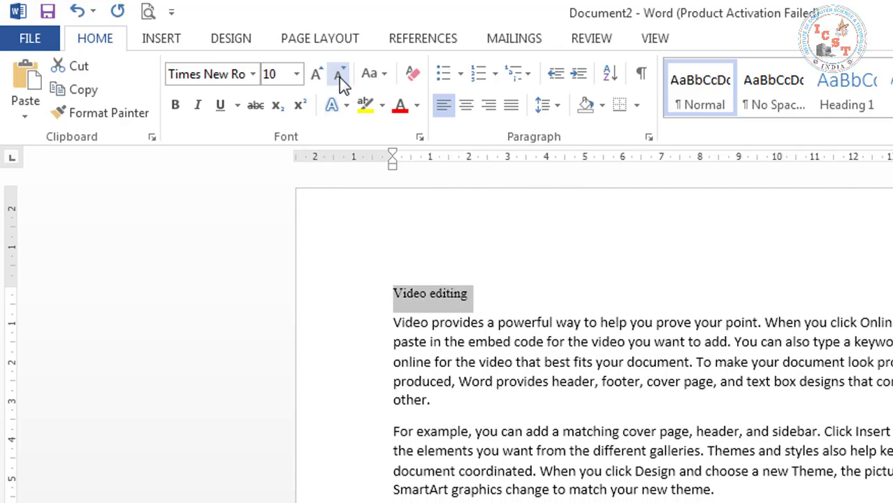
pyautogui.click(339, 77)
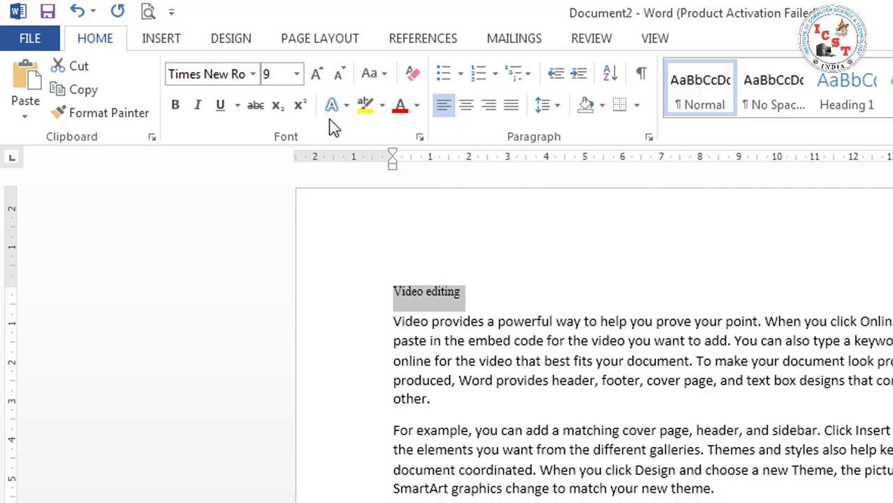
# - Increase the heading's font size stepwise to 14
pyautogui.click(317, 76)
pyautogui.click(317, 75)
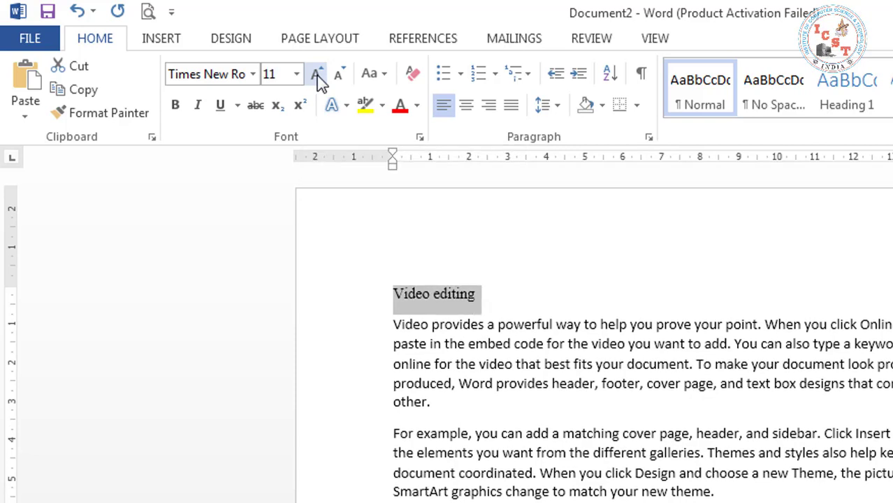
pyautogui.click(317, 75)
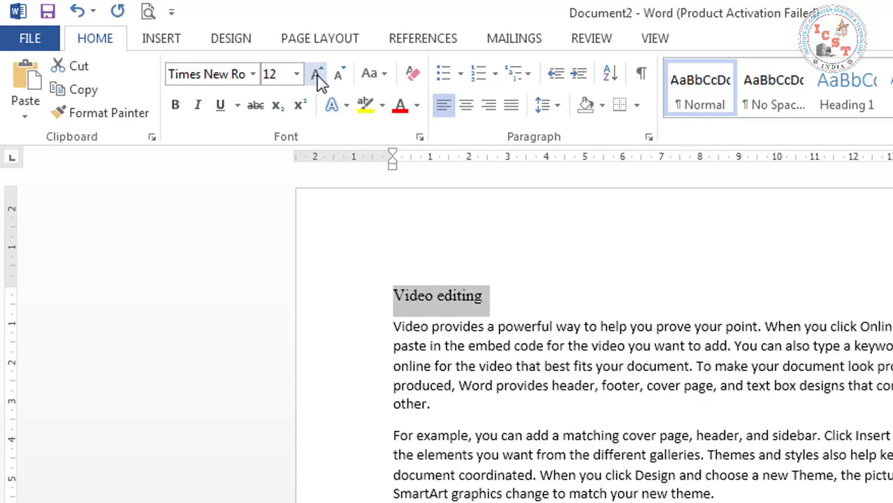
pyautogui.click(316, 75)
pyautogui.click(317, 75)
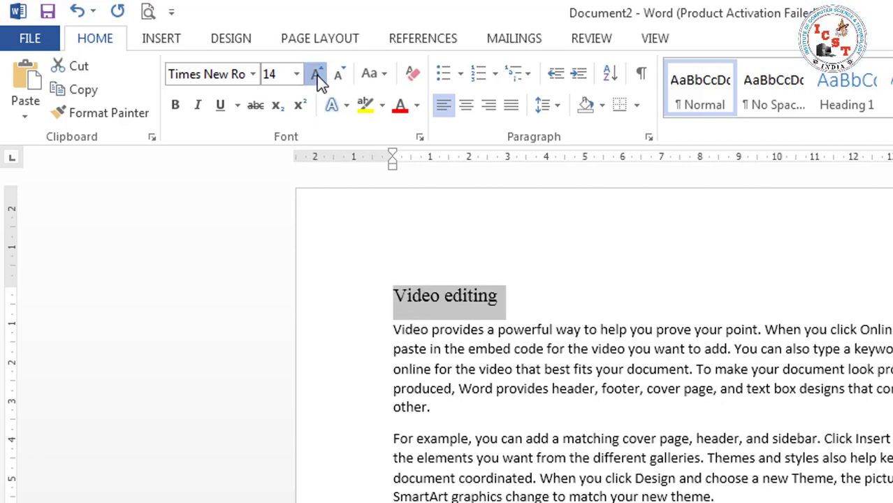
# - Enlarge the selected "Video editing" heading stepwise to font size 36
pyautogui.click(316, 76)
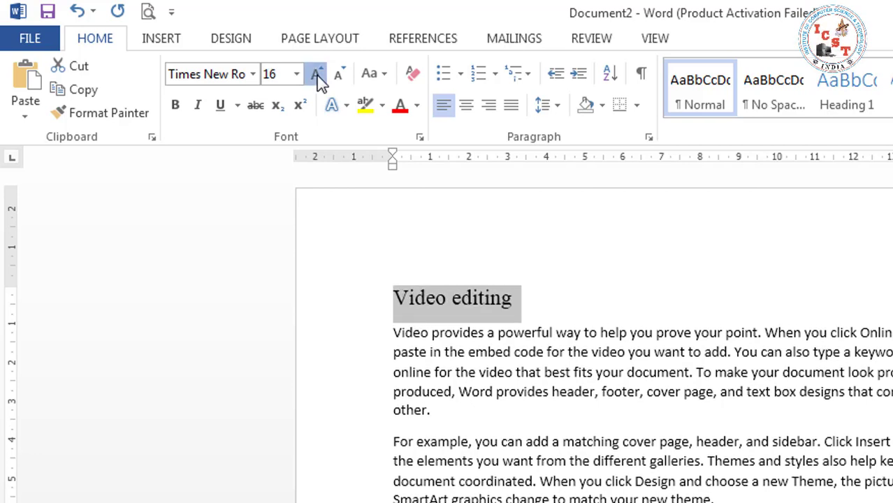
pyautogui.click(317, 75)
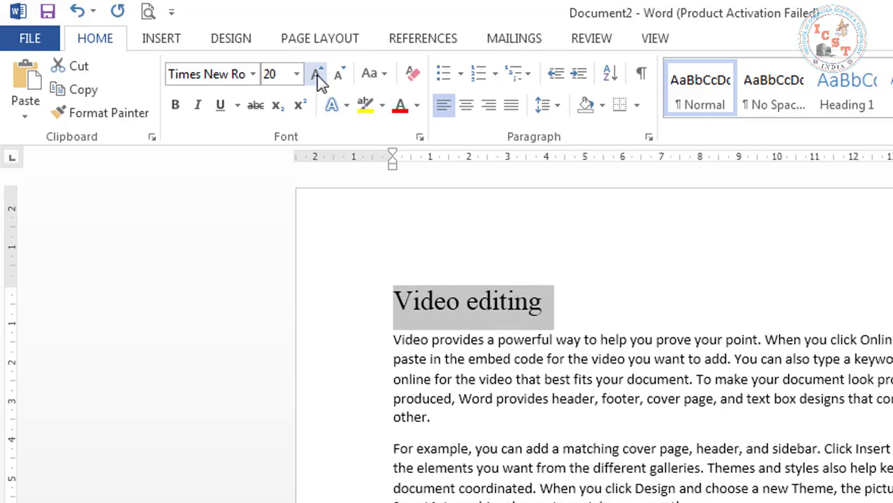
pyautogui.click(316, 76)
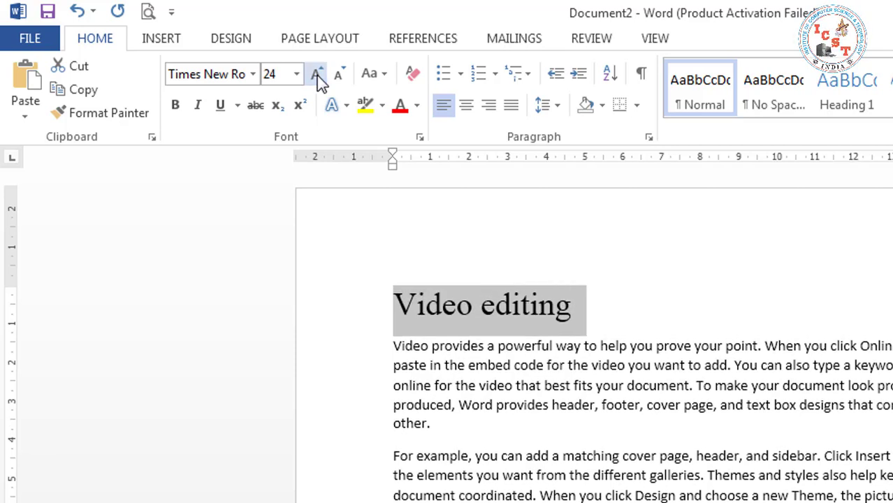
pyautogui.click(316, 76)
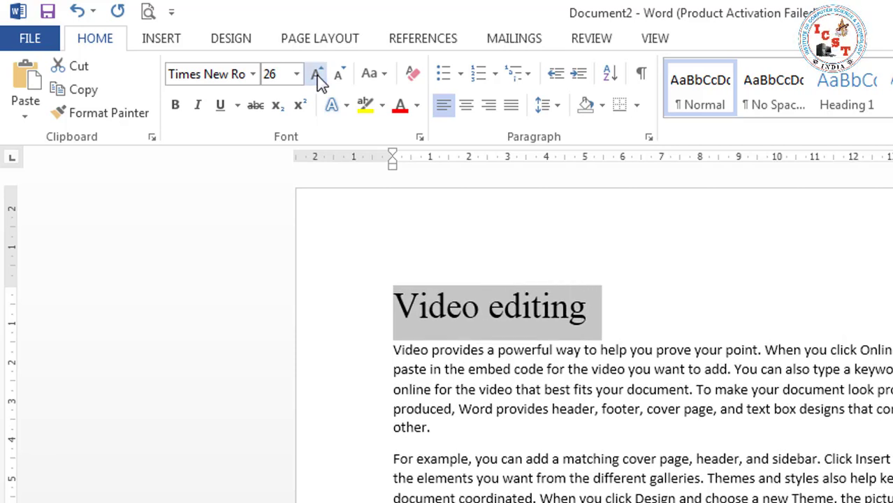
pyautogui.click(317, 75)
pyautogui.click(317, 75)
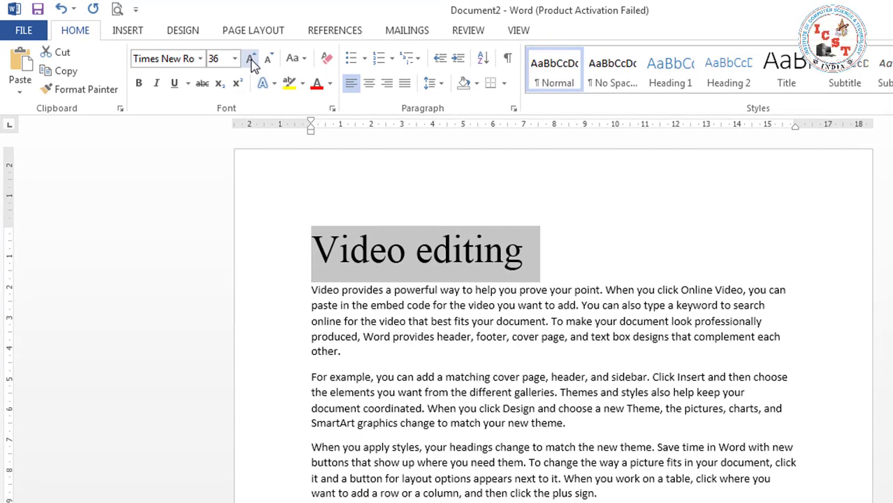
# - Reduce the heading's font size stepwise to 24 and look over the list of available sizes
pyautogui.click(267, 62)
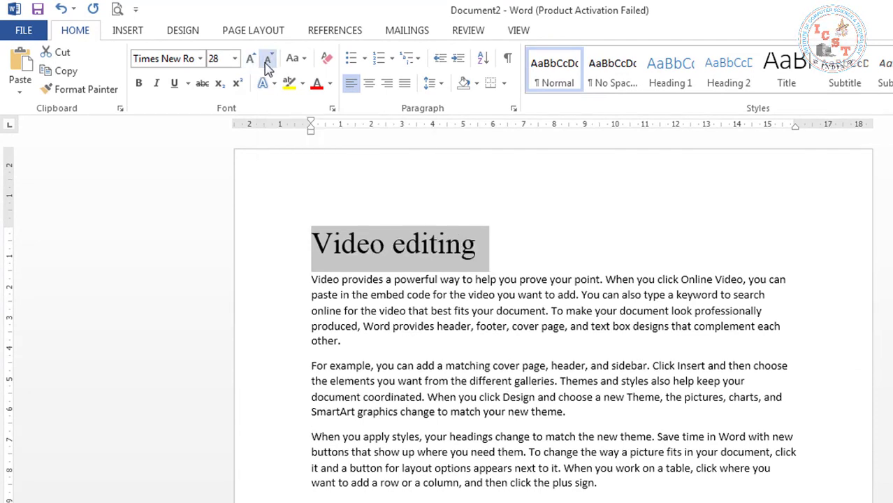
pyautogui.click(267, 63)
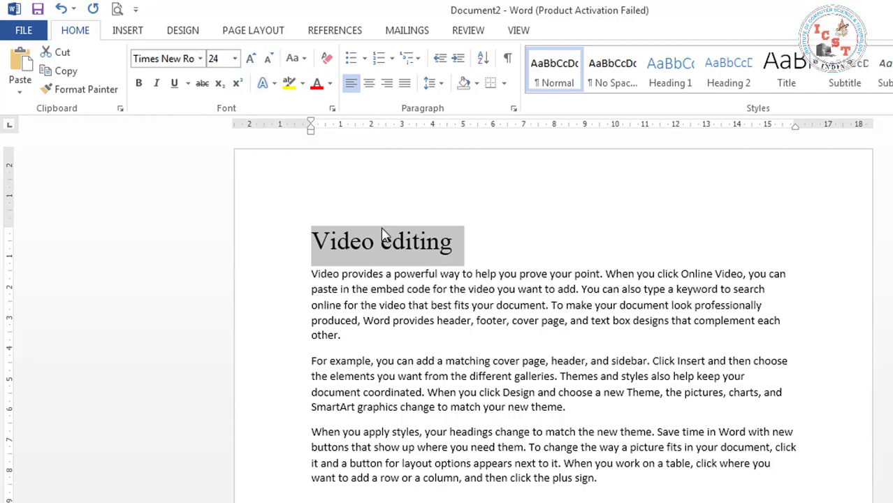
pyautogui.click(235, 60)
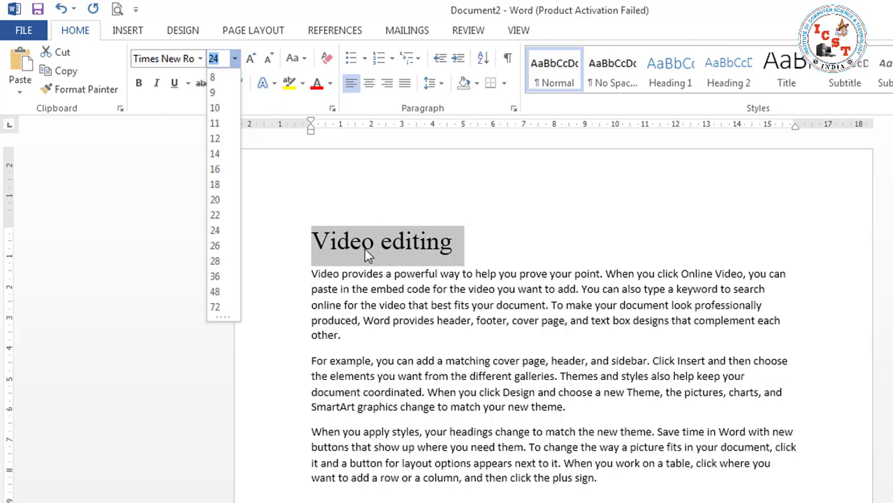
pyautogui.click(144, 125)
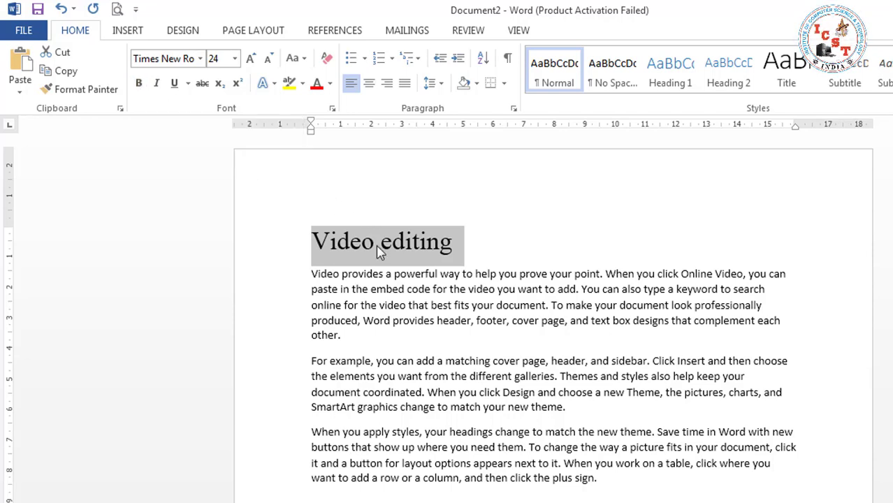
# - Make the "Video editing" heading bold, italic and underlined
pyautogui.click(140, 84)
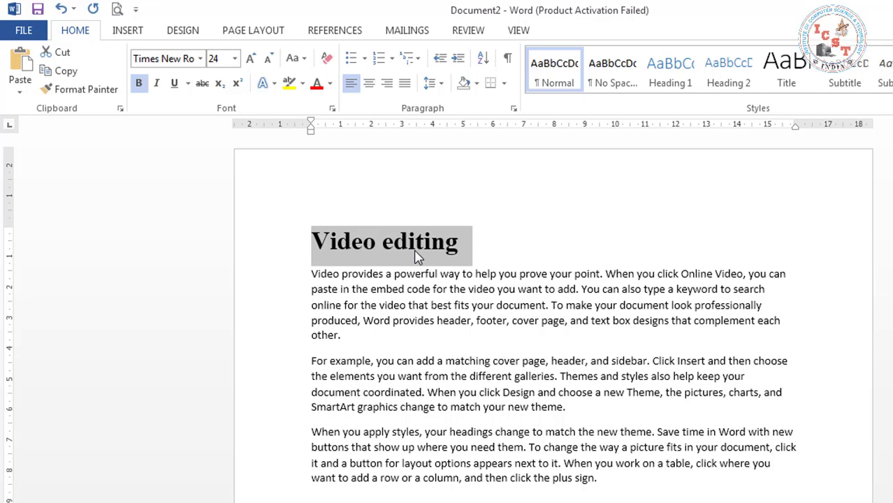
pyautogui.click(157, 85)
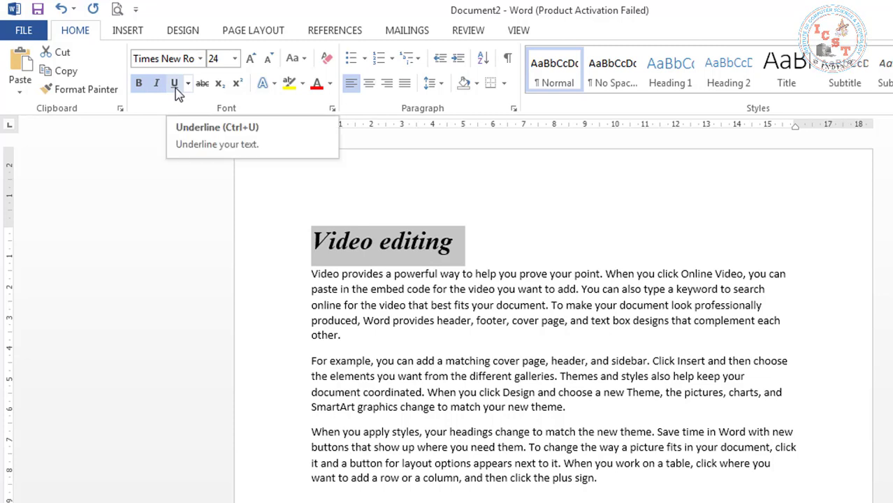
pyautogui.click(175, 85)
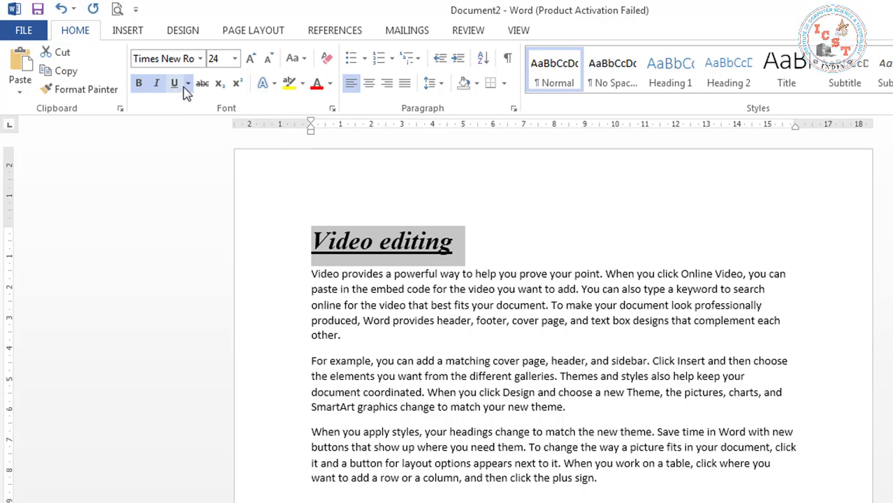
# - Set the heading's underline color to the standard red
pyautogui.click(188, 85)
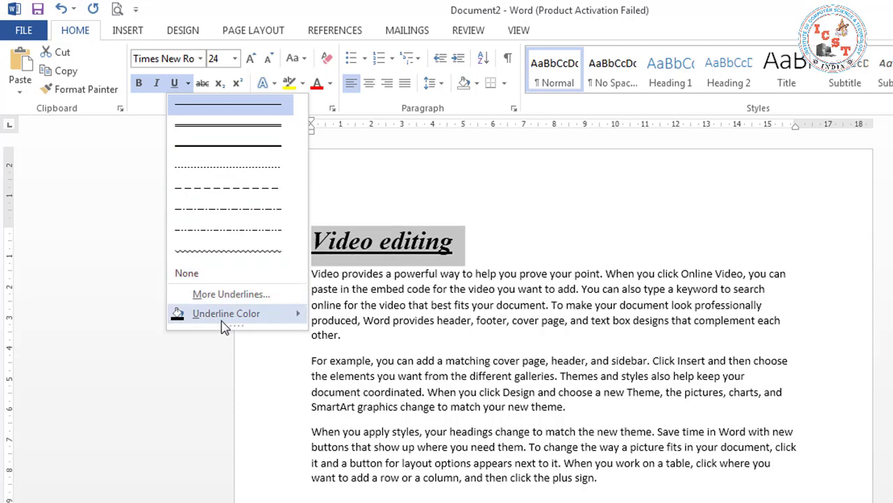
pyautogui.moveTo(224, 325)
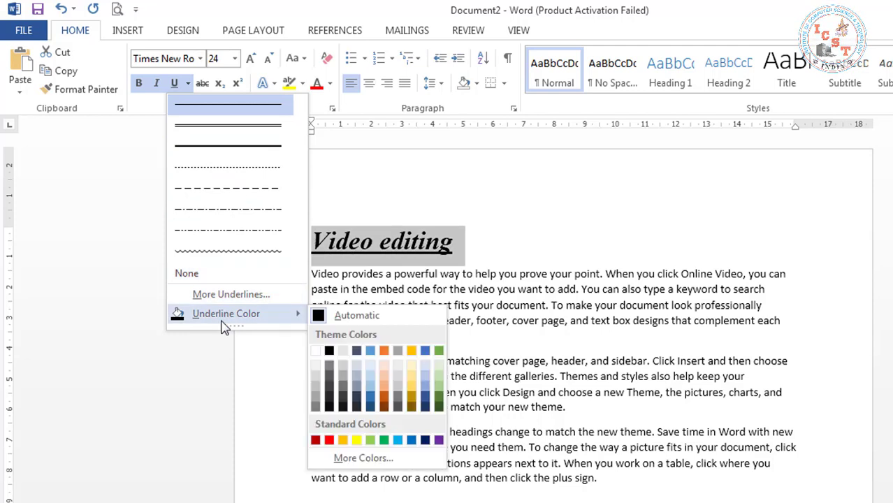
pyautogui.click(329, 441)
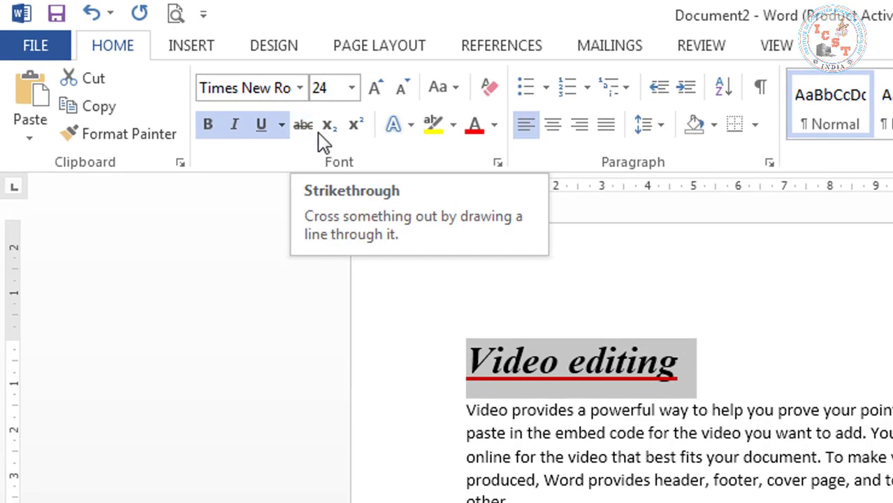
# - Strike through the words "embed code for the video" in the first body paragraph
pyautogui.click(580, 460)
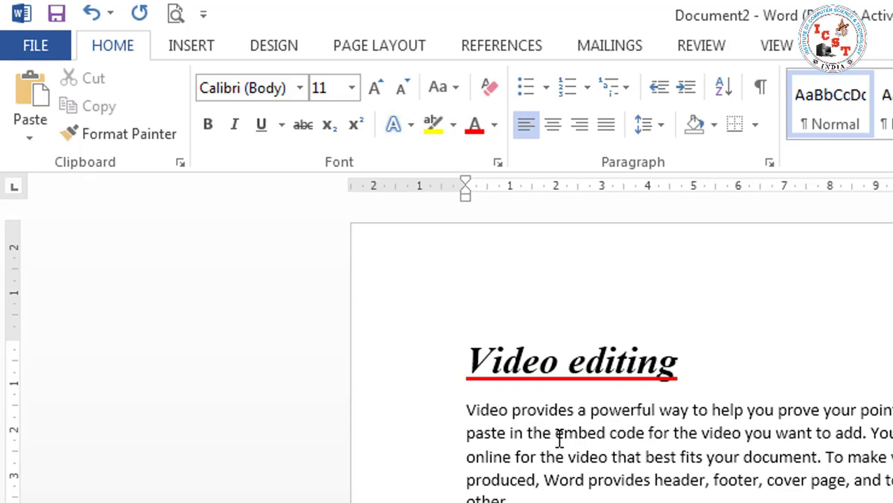
pyautogui.moveTo(557, 435); pyautogui.dragTo(732, 432)
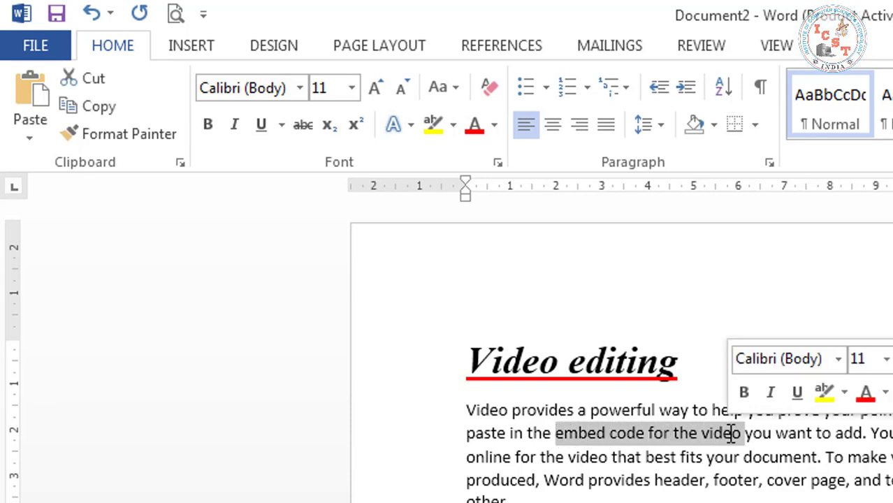
pyautogui.click(303, 126)
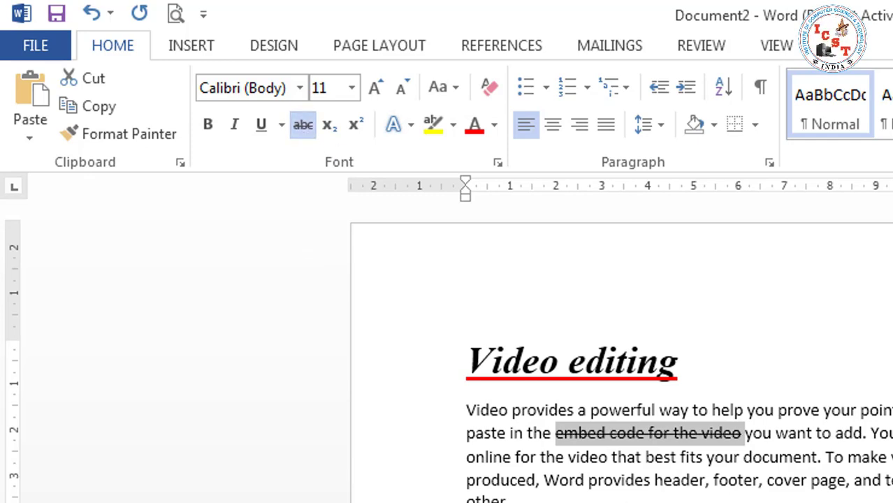
pyautogui.click(615, 496)
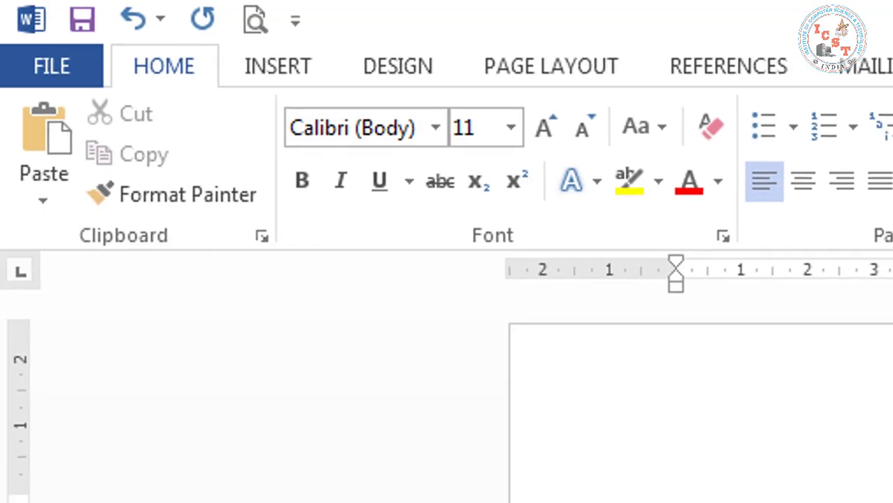
# - Add a new line below the last paragraph with the text "Ist"
pyautogui.press('Return')
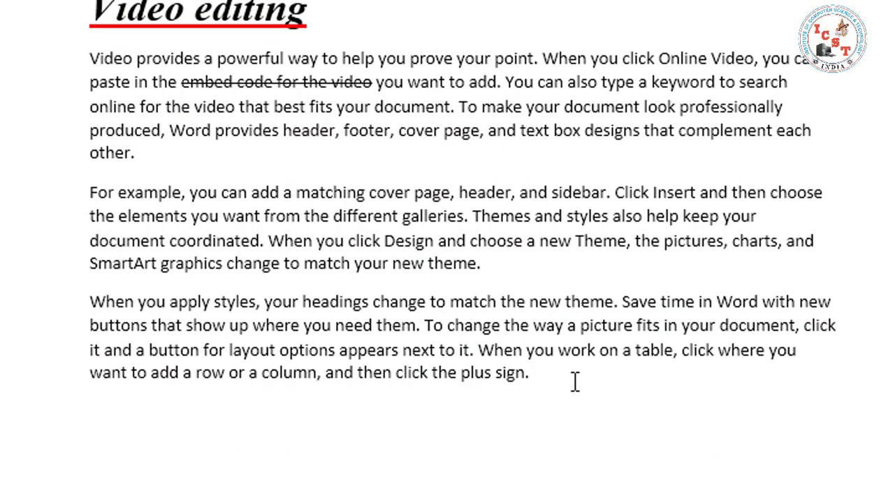
pyautogui.scroll(-5, 448, 252)
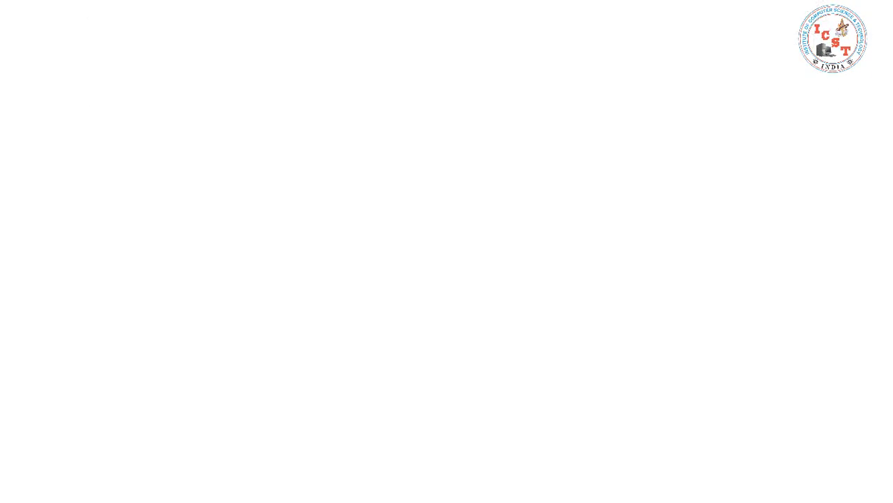
pyautogui.scroll(3, 695, 280)
pyautogui.write('I')
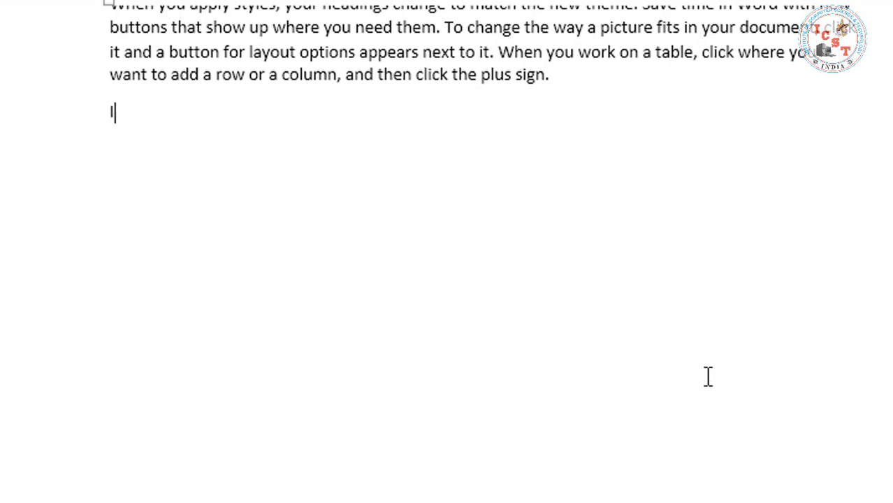
pyautogui.write('st')
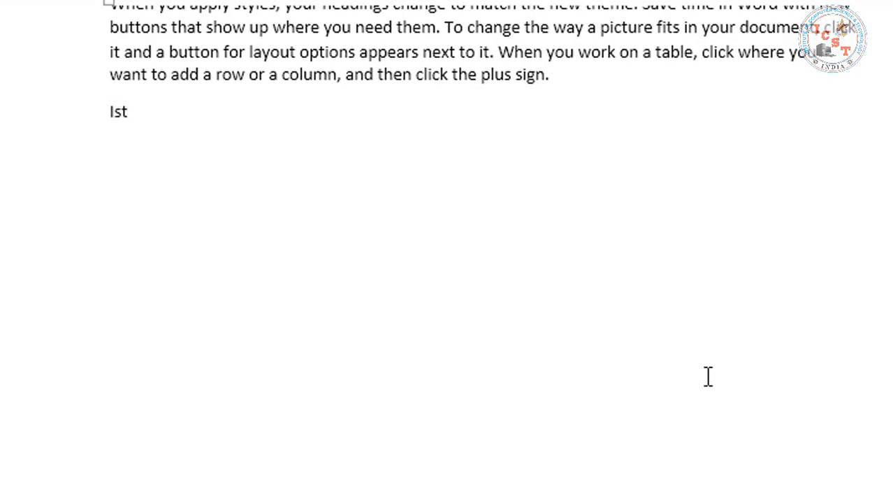
# - Format the letters "st" of "Ist" as superscript
pyautogui.hotkey('shift', 'Left')
pyautogui.hotkey('shift', 'Left')
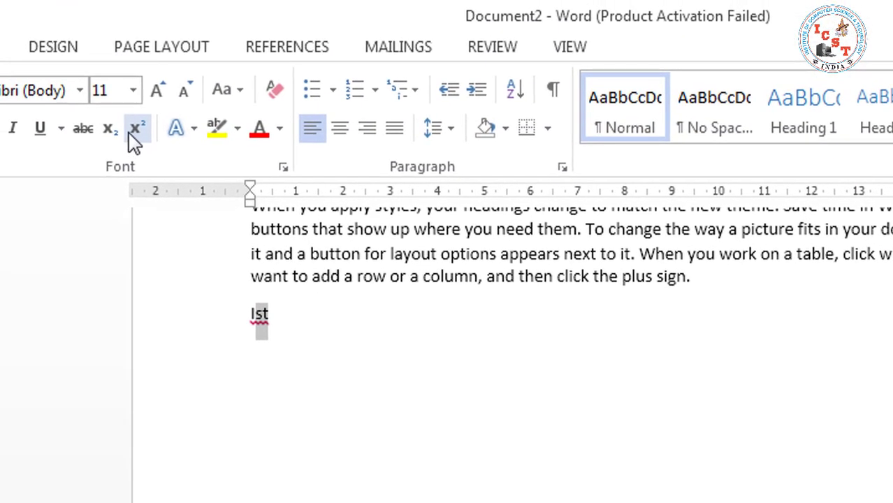
pyautogui.click(130, 132)
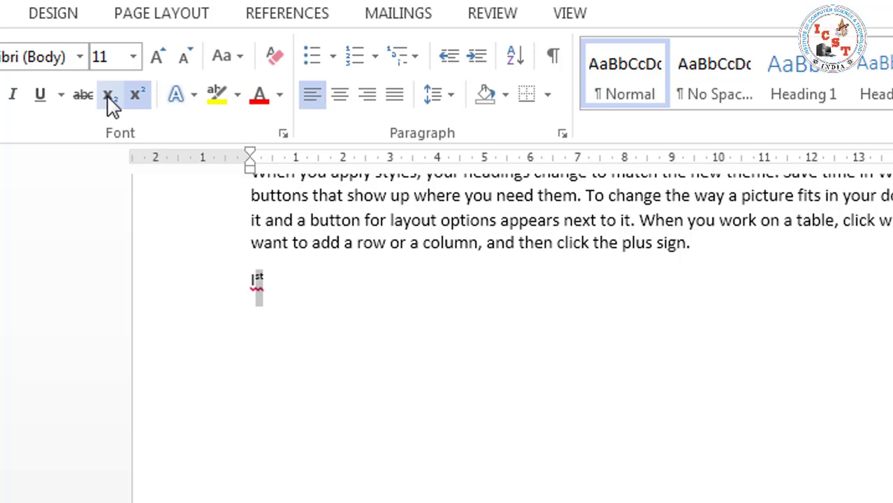
# - Replace the "Ist" sample with the text "X2 H2O" on the same line
pyautogui.click(284, 278)
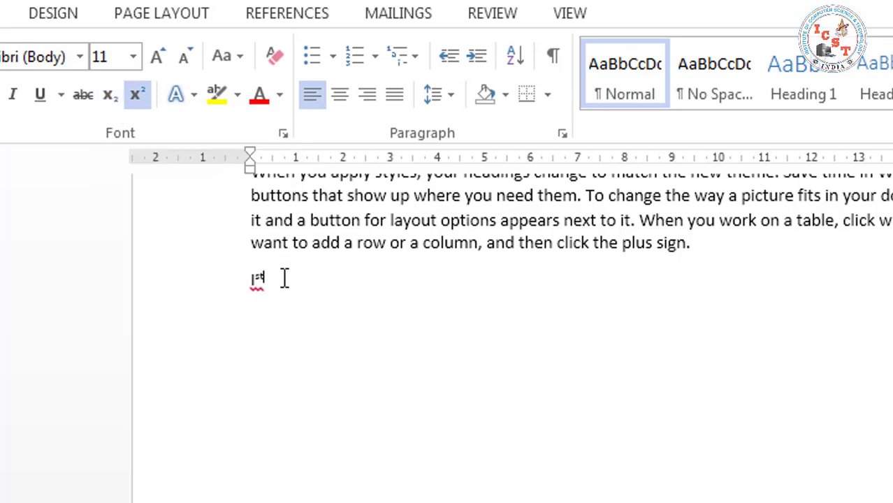
pyautogui.press('BackSpace')
pyautogui.press('BackSpace')
pyautogui.press('BackSpace')
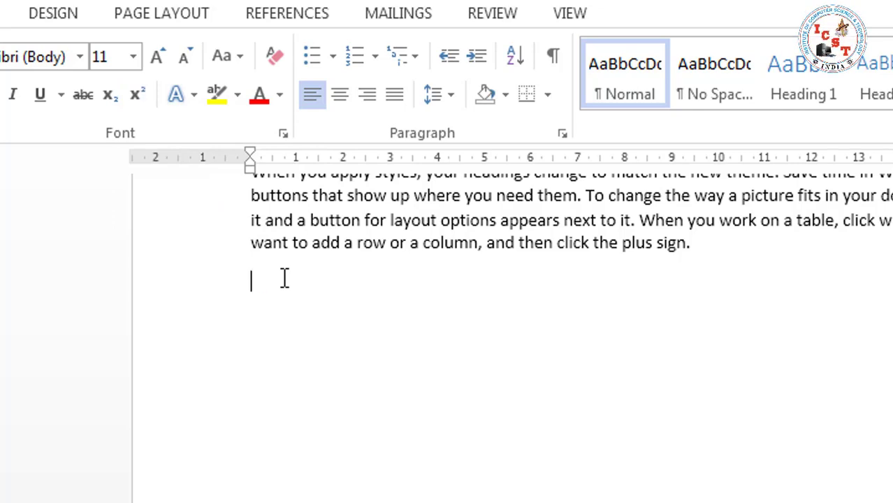
pyautogui.write('x')
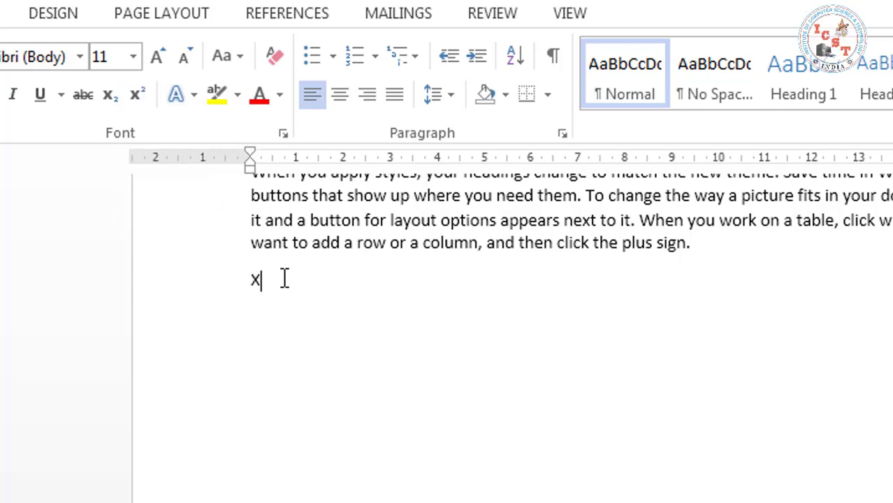
pyautogui.write('2')
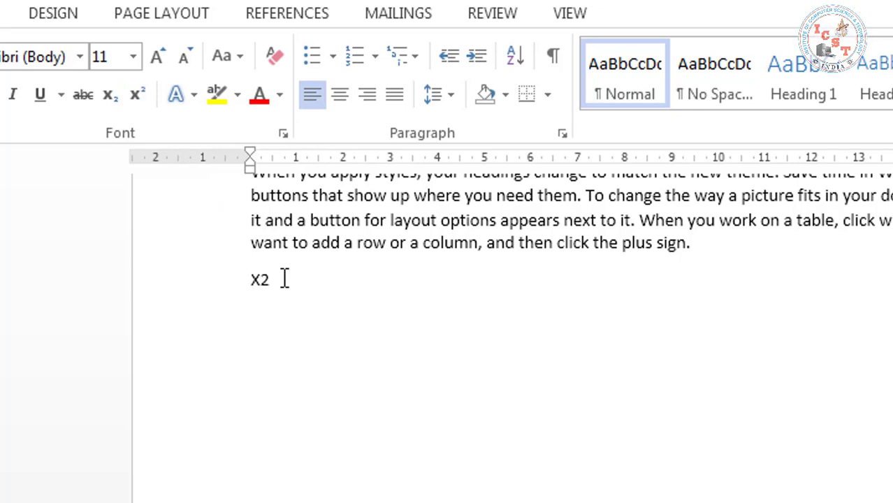
pyautogui.write(' H')
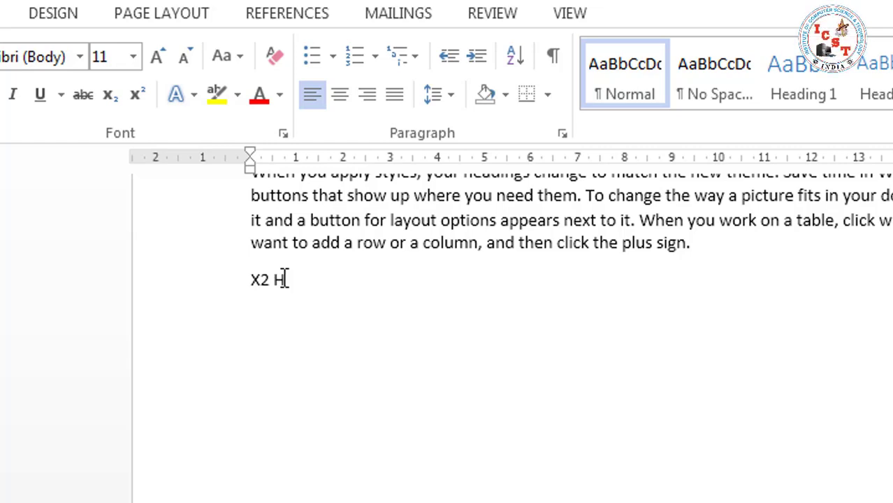
pyautogui.write('2o')
pyautogui.press('BackSpace')
pyautogui.write('O')
# - Increase the font size of the whole "X2 H2O" line stepwise to 26
pyautogui.tripleClick(318, 283)
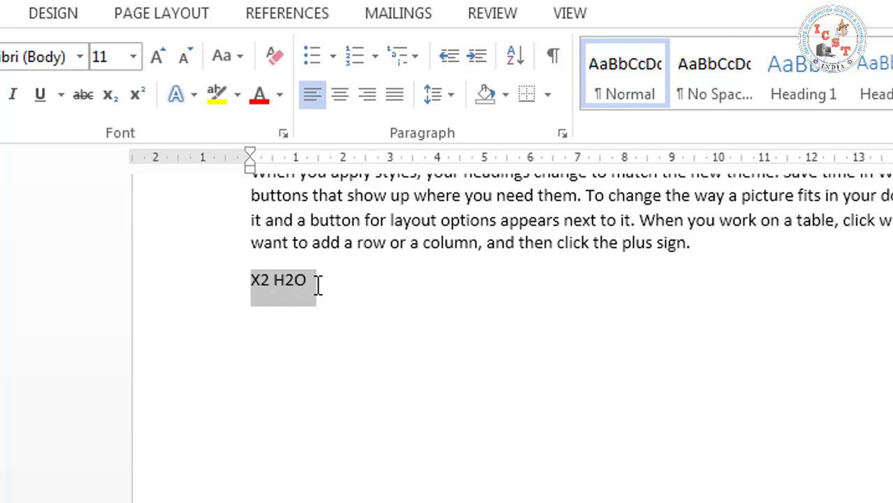
pyautogui.click(157, 58)
pyautogui.click(156, 57)
pyautogui.click(156, 57)
pyautogui.click(157, 57)
pyautogui.click(157, 57)
pyautogui.click(157, 57)
pyautogui.click(157, 57)
pyautogui.click(156, 58)
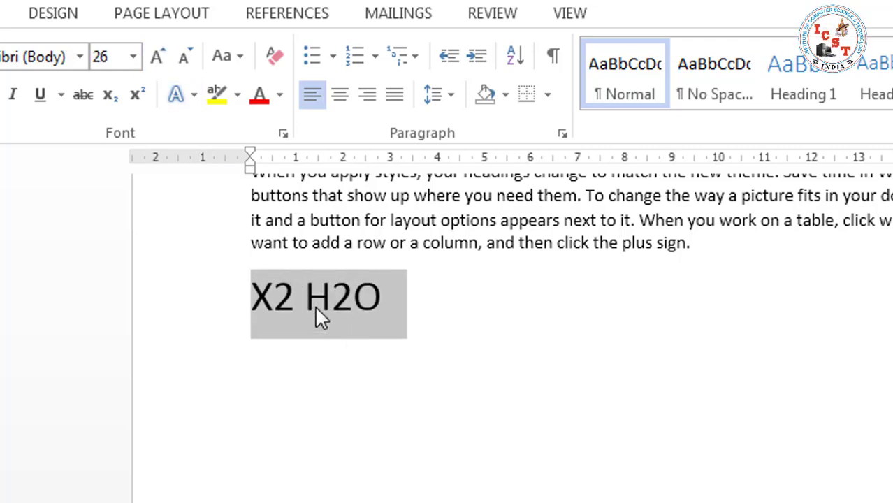
# - Format the 2 after the X as superscript
pyautogui.click(296, 294)
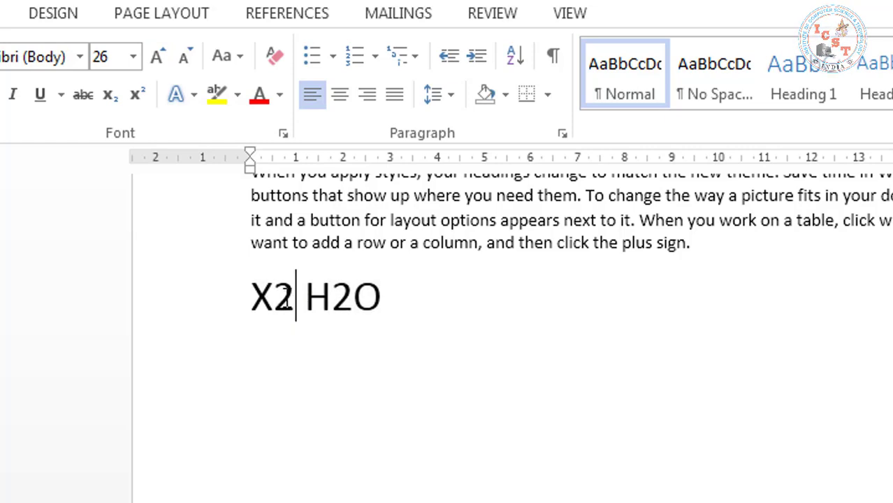
pyautogui.hotkey('shift', 'Left')
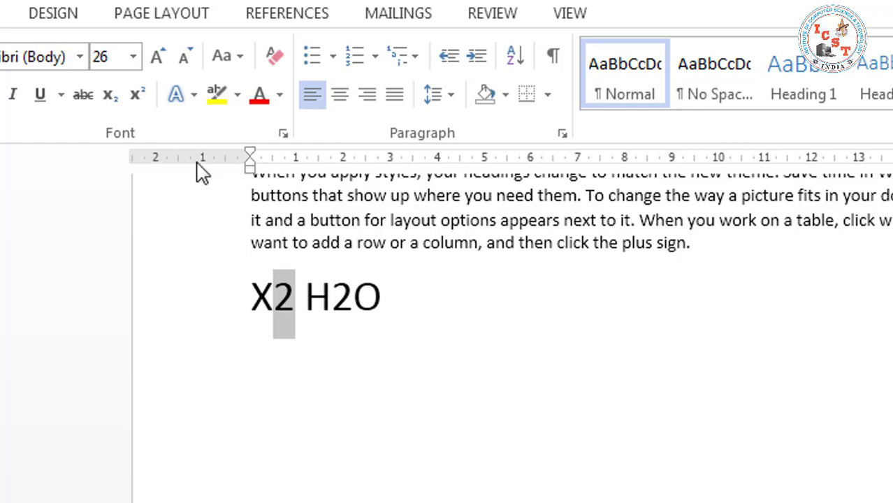
pyautogui.click(142, 100)
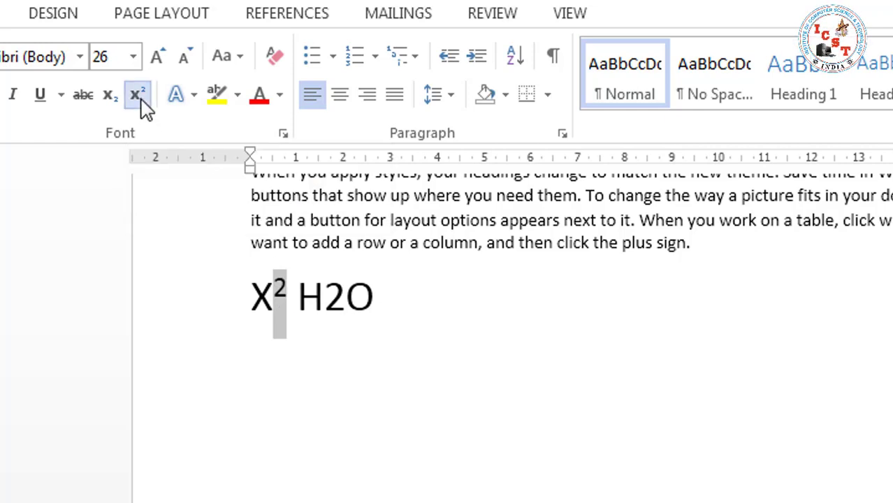
# - Format the 2 in H2O as subscript and add extra spaces between X2 and H2O
pyautogui.click(251, 297)
pyautogui.moveTo(250, 299); pyautogui.dragTo(287, 308)
pyautogui.click(359, 348)
pyautogui.click(345, 299)
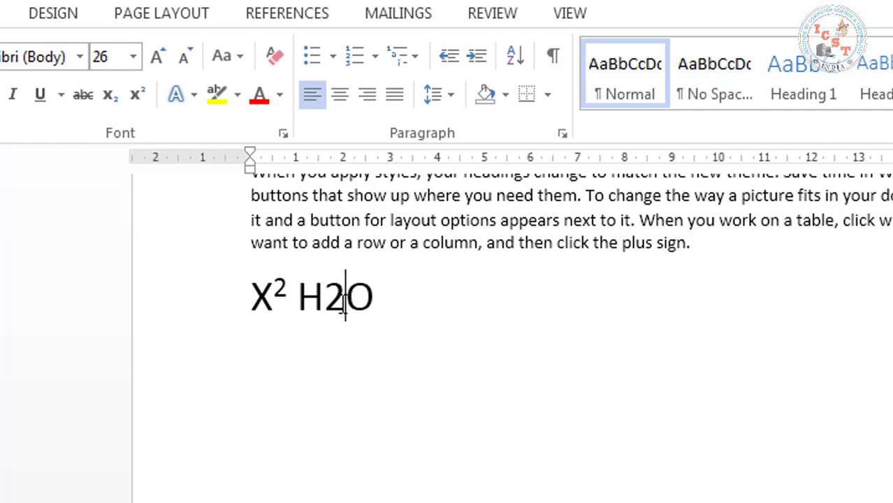
pyautogui.hotkey('shift', 'Left')
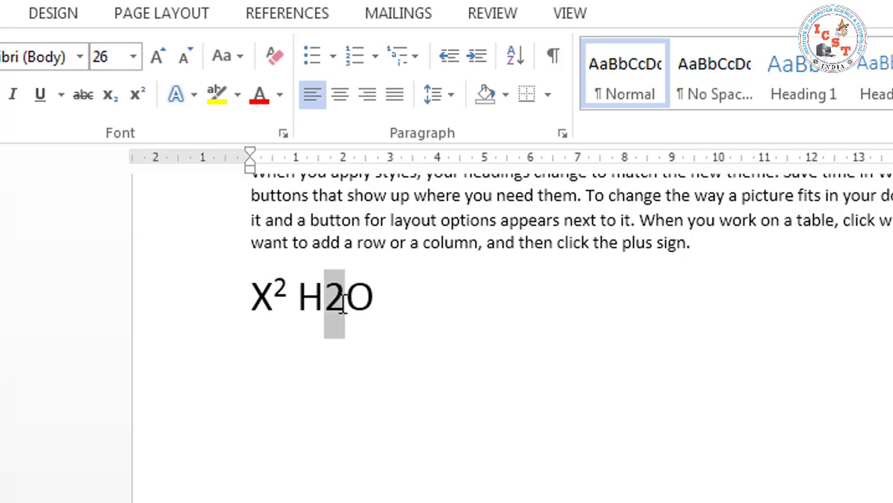
pyautogui.click(110, 96)
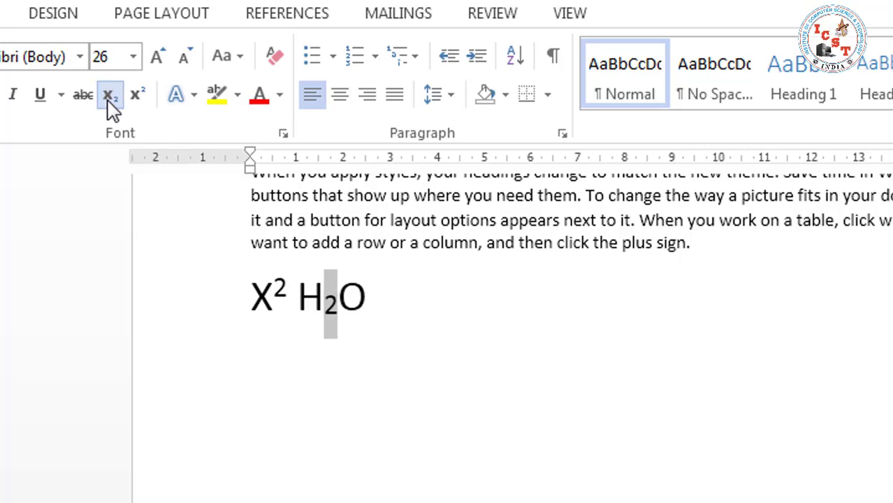
pyautogui.click(296, 298)
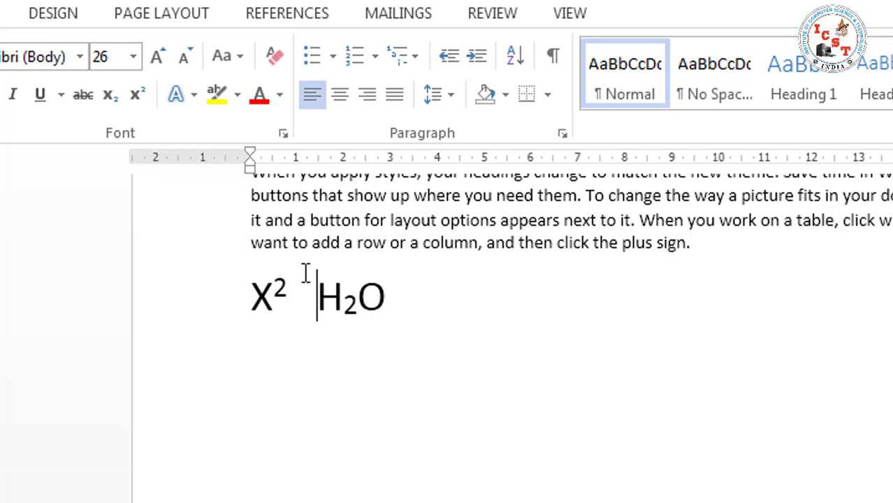
# - View the text effects gallery without choosing an effect, and start a new line after H2O
pyautogui.click(194, 101)
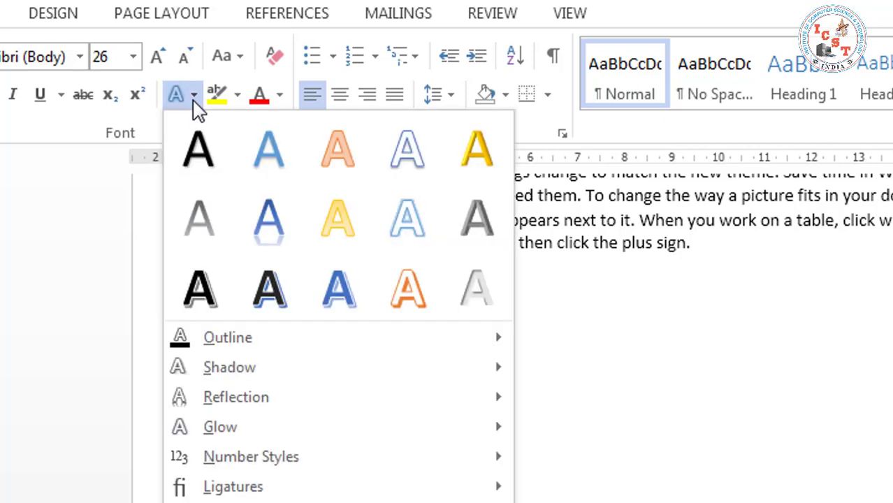
pyautogui.click(776, 313)
pyautogui.click(433, 305)
pyautogui.press('Return')
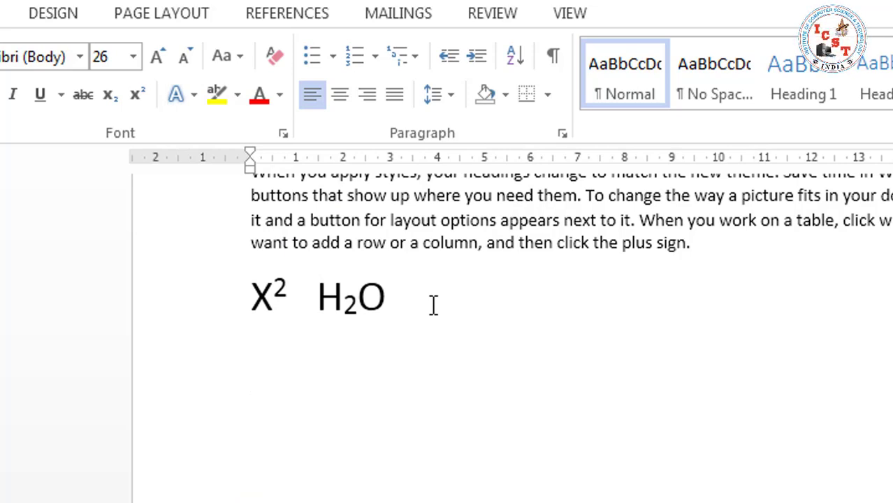
# - Apply the dark grey bevelled text effect to the "Video editing" heading
pyautogui.press('Up')
pyautogui.press('Up')
pyautogui.press('Up')
pyautogui.press('Up')
pyautogui.press('Up')
pyautogui.press('Up')
pyautogui.press('Up')
pyautogui.press('Up')
pyautogui.press('Up')
pyautogui.press('Up')
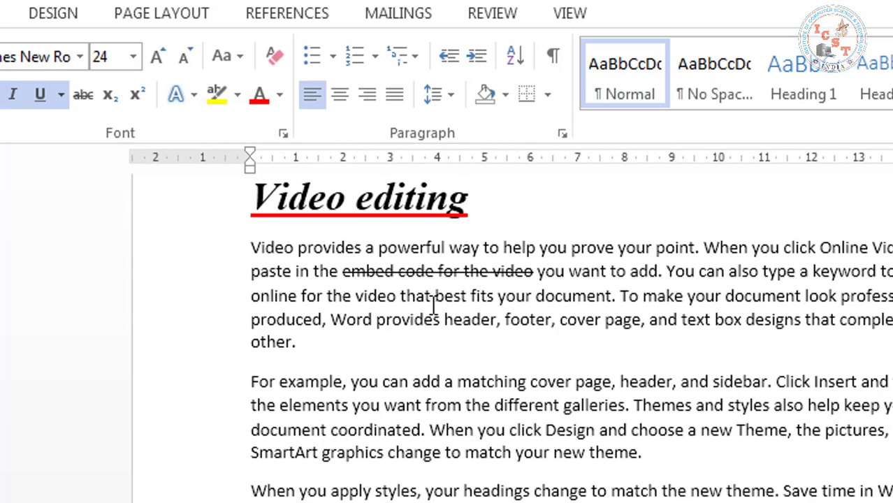
pyautogui.hotkey('shift', 'Right')
pyautogui.hotkey('shift', 'Right')
pyautogui.hotkey('shift', 'Right')
pyautogui.hotkey('shift', 'Right')
pyautogui.hotkey('shift', 'Right')
pyautogui.hotkey('shift', 'Right')
pyautogui.hotkey('shift', 'Right')
pyautogui.hotkey('shift', 'Right')
pyautogui.hotkey('shift', 'Right')
pyautogui.hotkey('shift', 'Right')
pyautogui.hotkey('shift', 'Right')
pyautogui.hotkey('shift', 'Right')
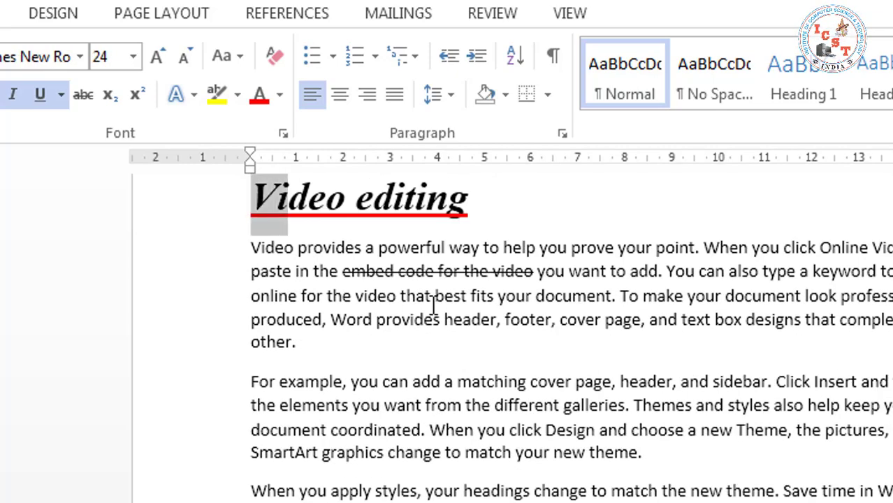
pyautogui.hotkey('shift', 'Right')
pyautogui.hotkey('shift', 'Right')
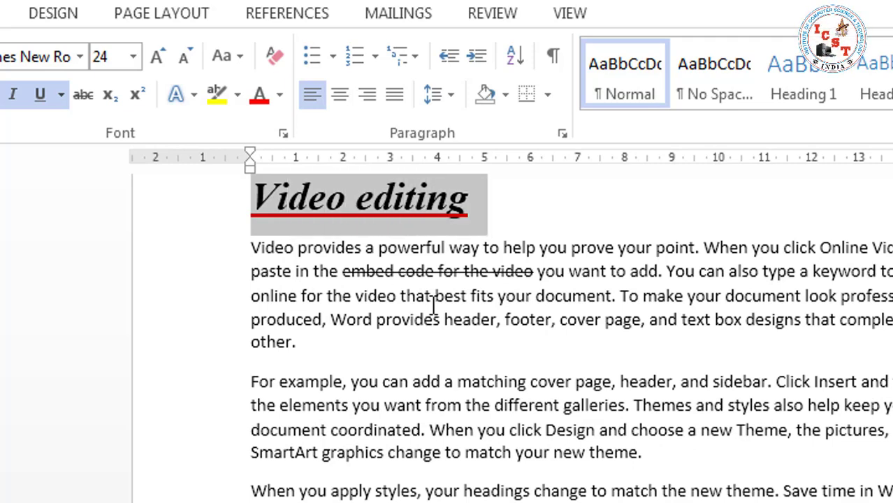
pyautogui.click(186, 93)
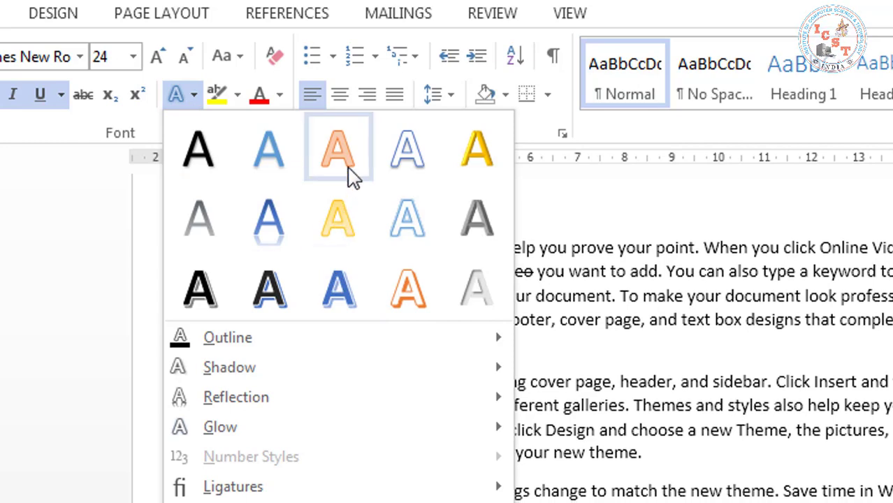
pyautogui.click(463, 218)
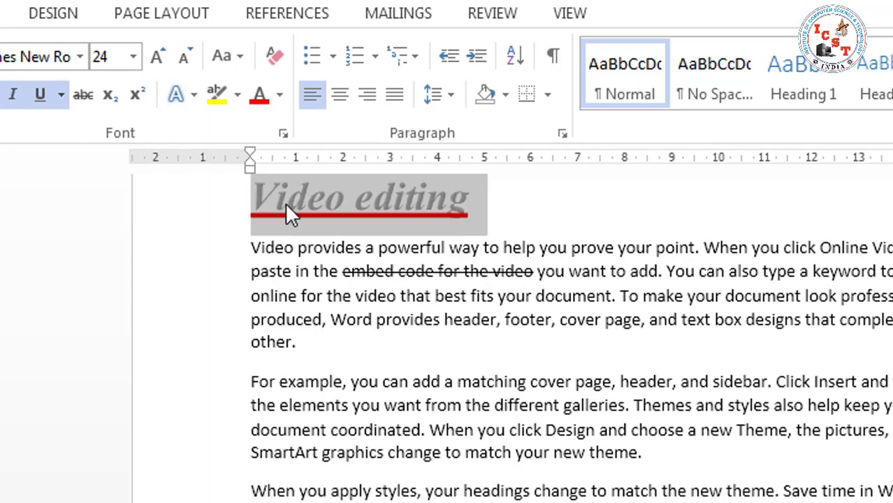
pyautogui.click(553, 223)
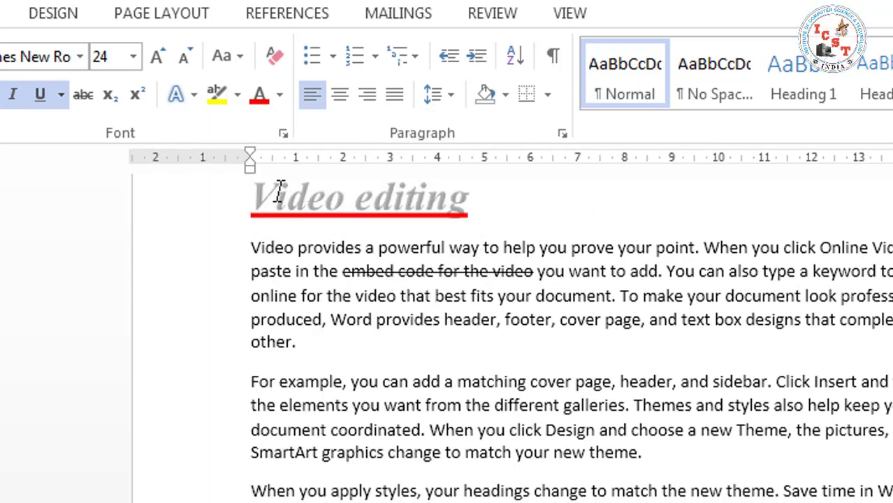
# - Apply the gold bevelled text effect to the "Video editing" heading
pyautogui.moveTo(253, 197); pyautogui.dragTo(199, 93)
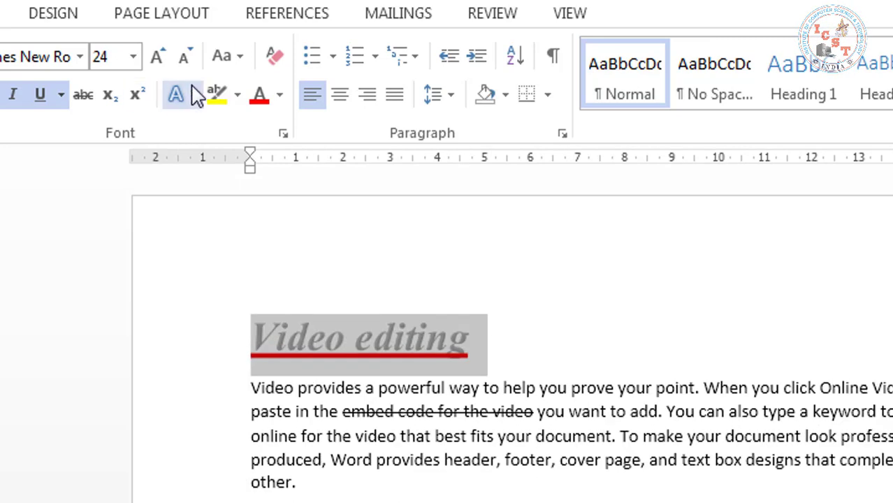
pyautogui.click(198, 92)
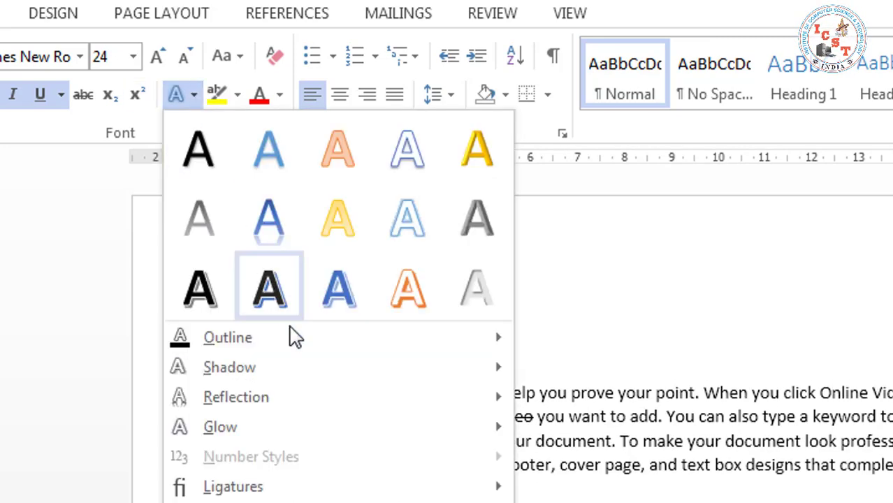
pyautogui.click(479, 148)
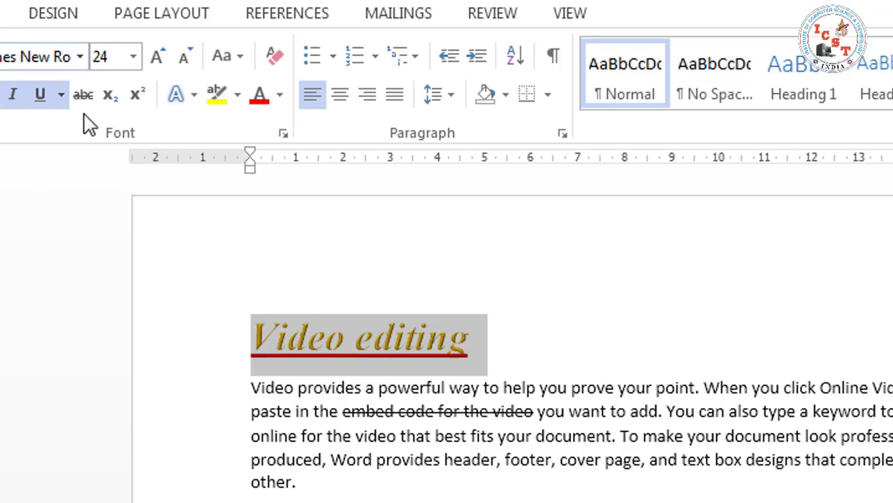
pyautogui.click(515, 345)
pyautogui.click(349, 342)
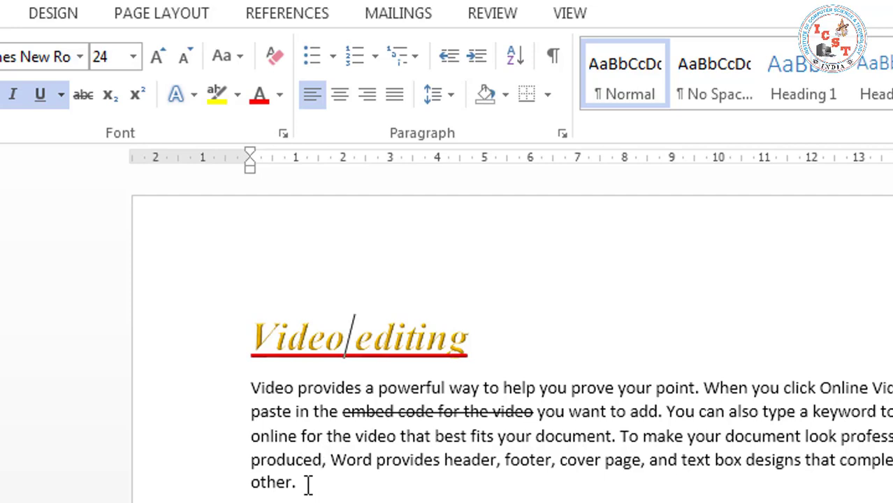
# - Highlight "Word provides header, footer, cover page, and text box" in the first paragraph in teal
pyautogui.moveTo(331, 463); pyautogui.dragTo(737, 466)
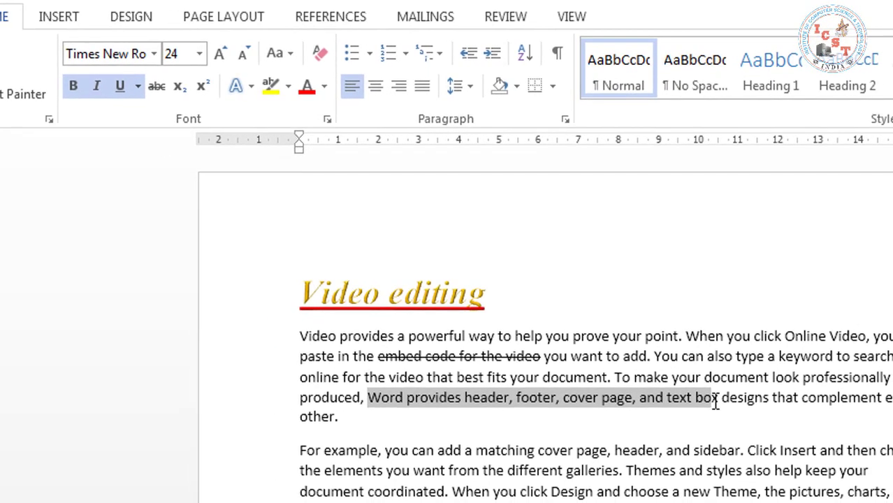
pyautogui.moveTo(716, 404); pyautogui.dragTo(721, 400)
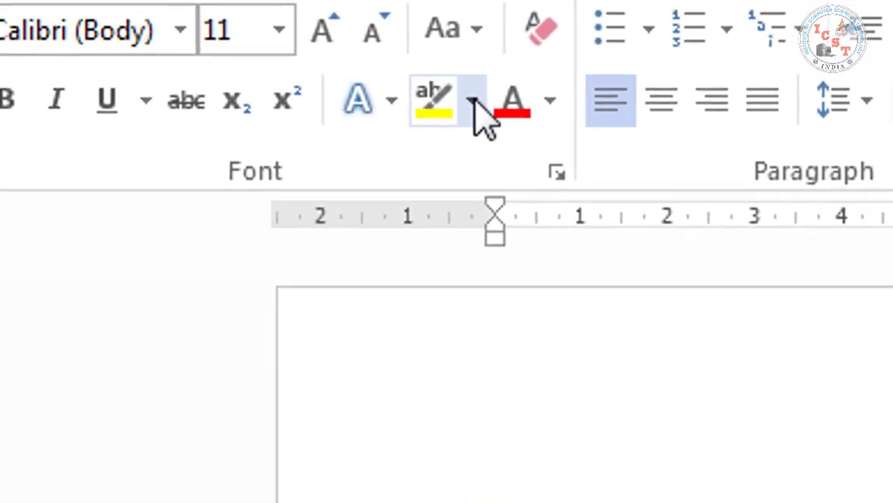
pyautogui.click(347, 91)
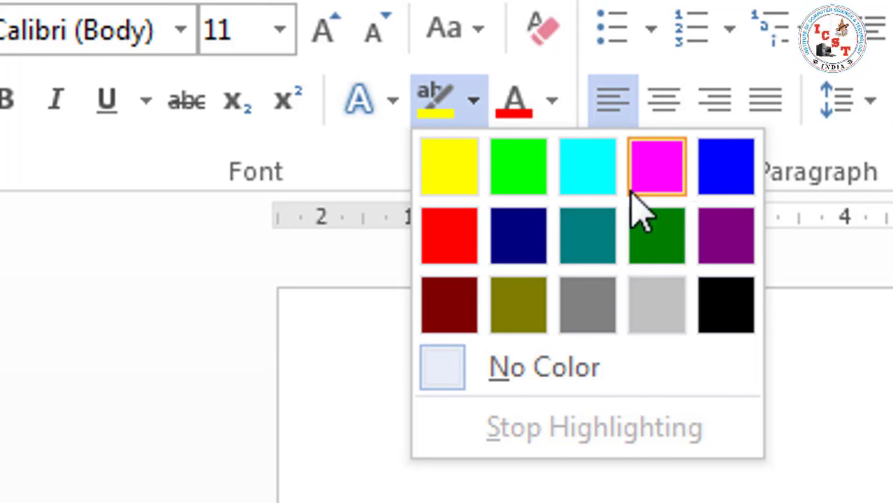
pyautogui.click(592, 223)
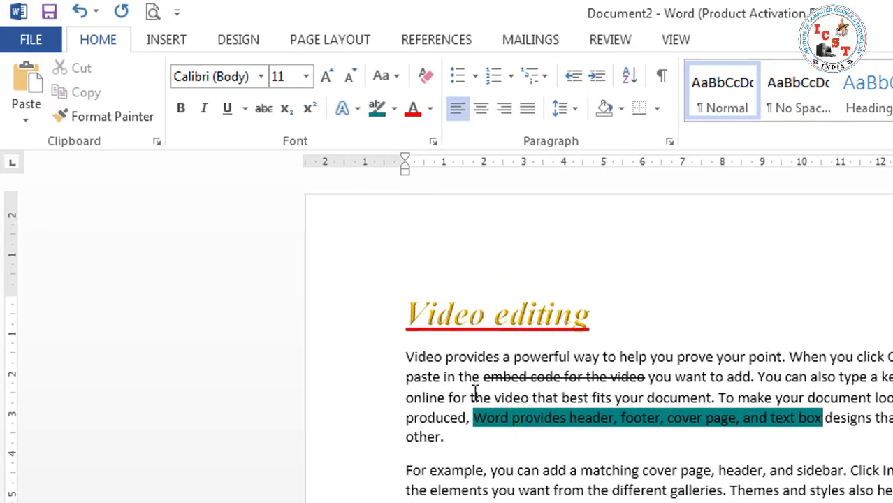
# - Set the font color of the first paragraph's text from "Video provides" through "embed code for the video" to standard red
pyautogui.click(406, 360)
pyautogui.moveTo(407, 360); pyautogui.dragTo(651, 377)
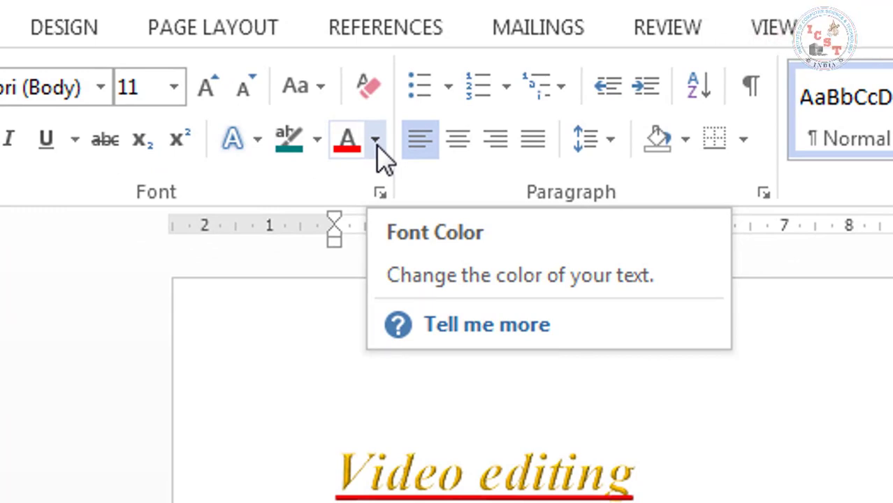
pyautogui.click(376, 144)
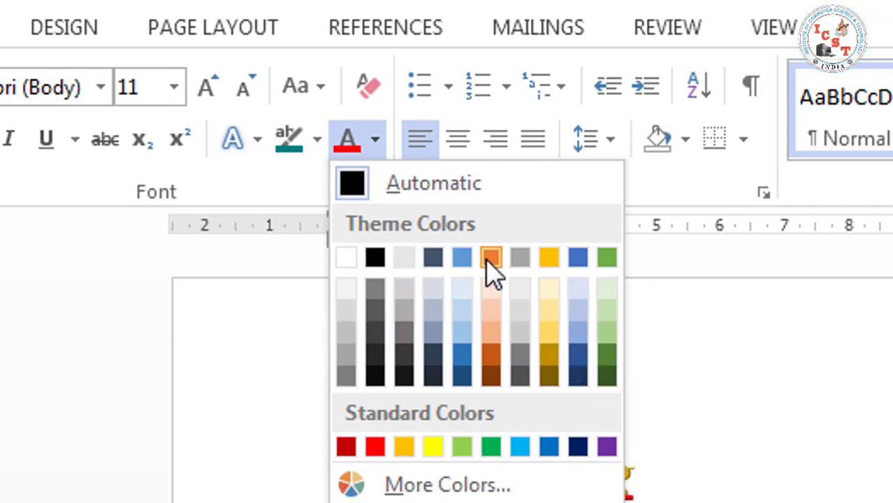
pyautogui.click(374, 451)
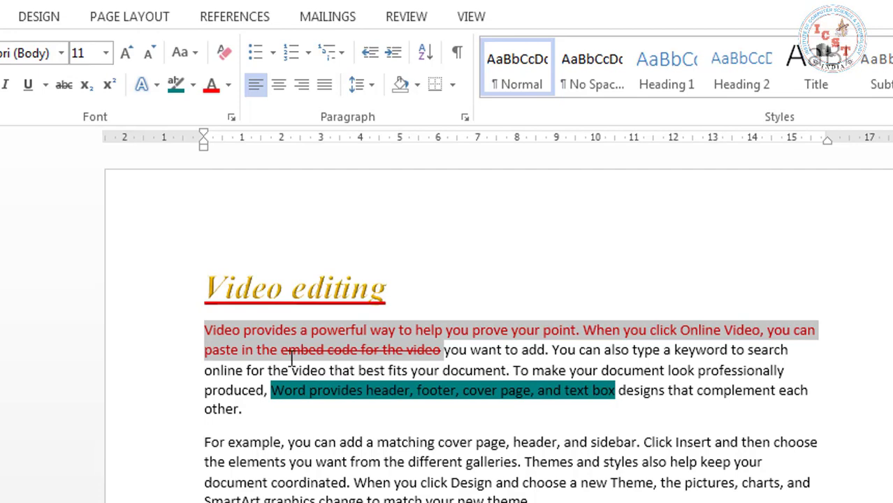
# - Change the "Video editing" heading to UPPERCASE
pyautogui.click(395, 286)
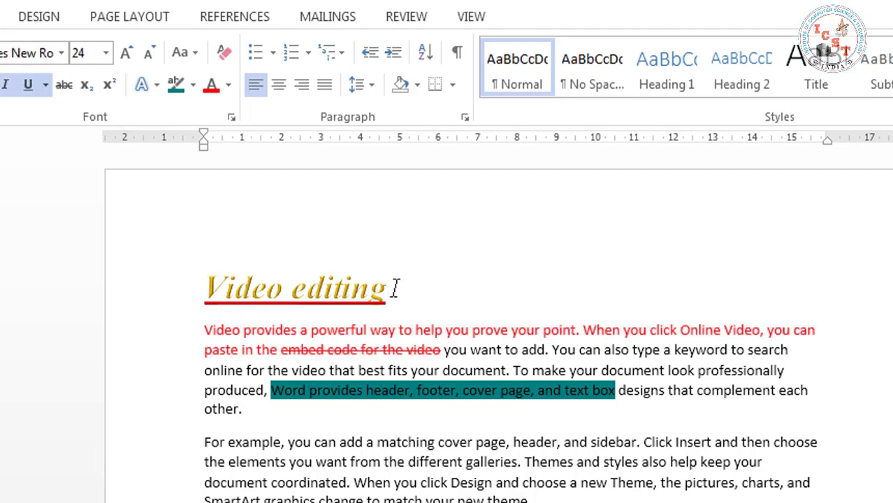
pyautogui.tripleClick(394, 287)
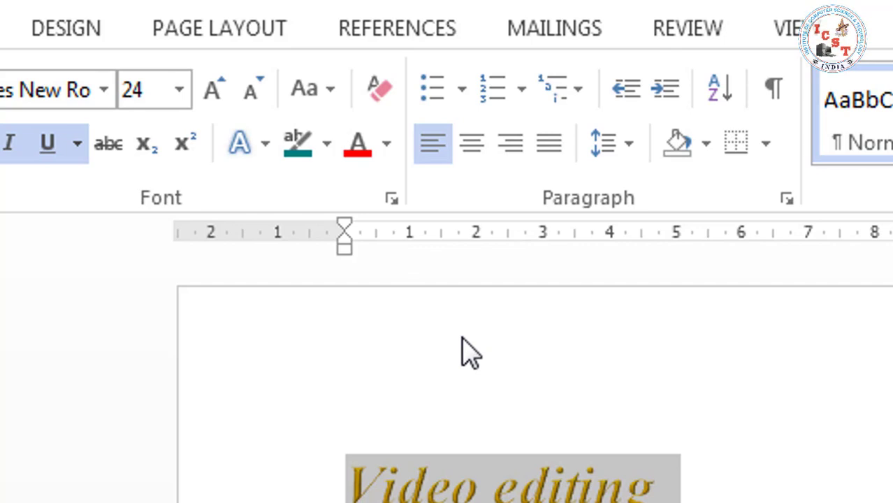
pyautogui.click(330, 89)
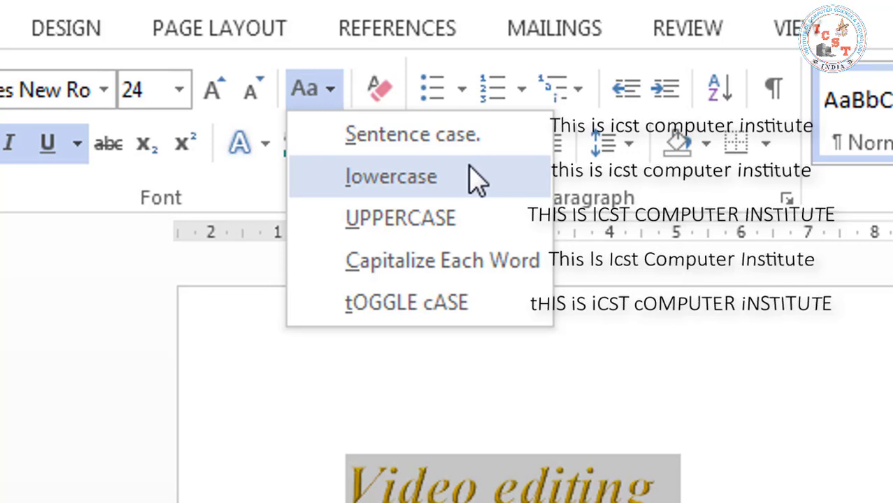
pyautogui.press('Down')
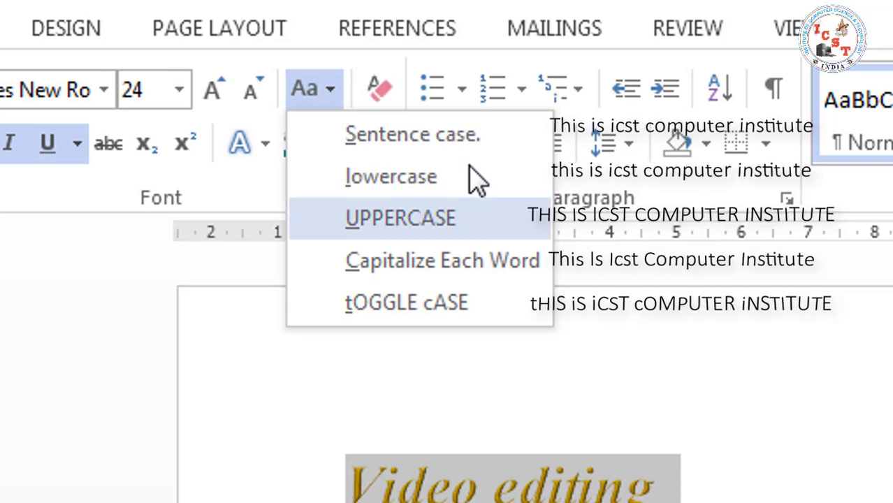
pyautogui.press('Down')
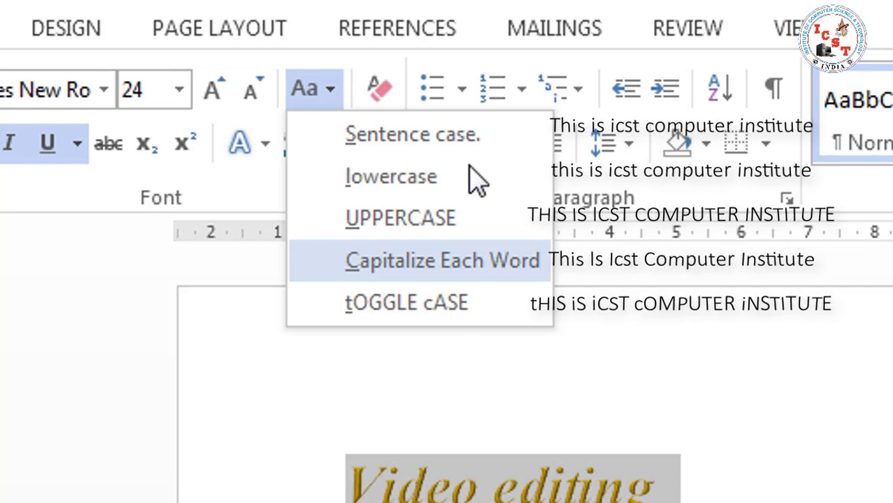
pyautogui.press('Down')
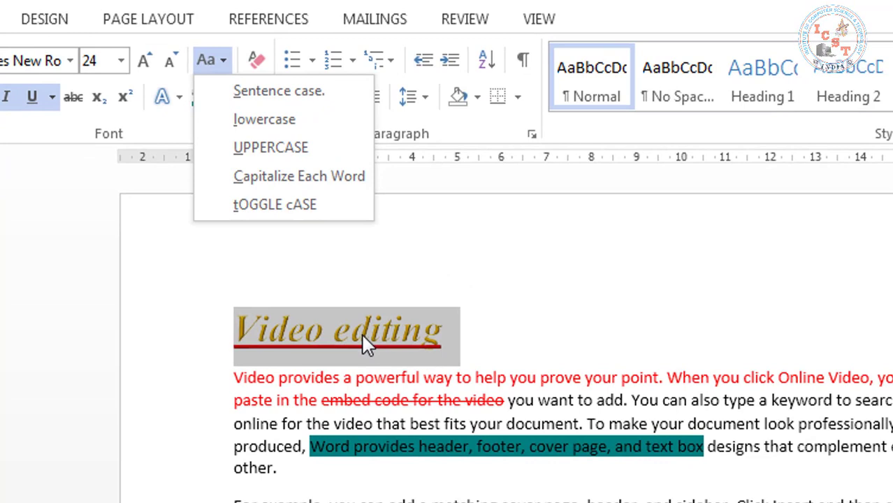
pyautogui.click(272, 150)
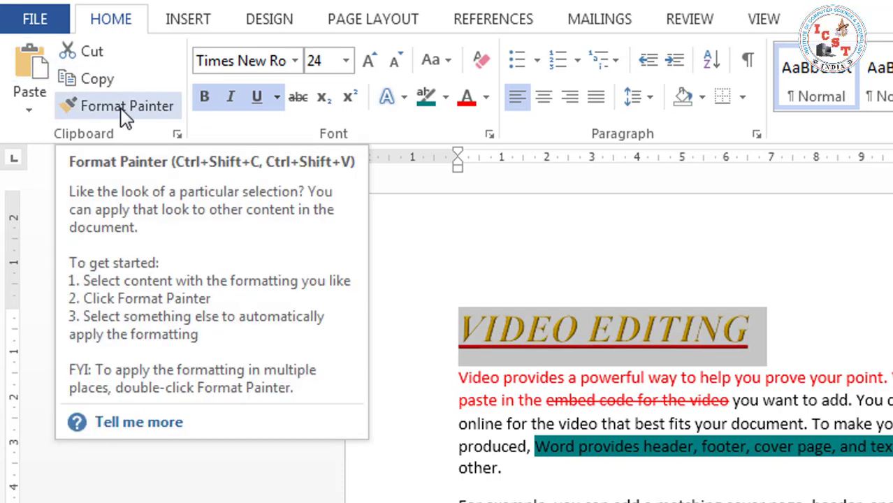
pyautogui.click(584, 274)
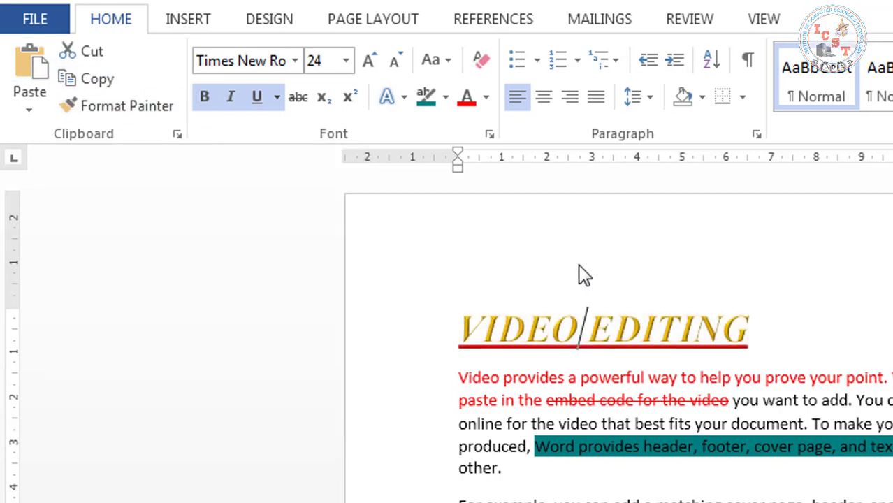
pyautogui.click(779, 343)
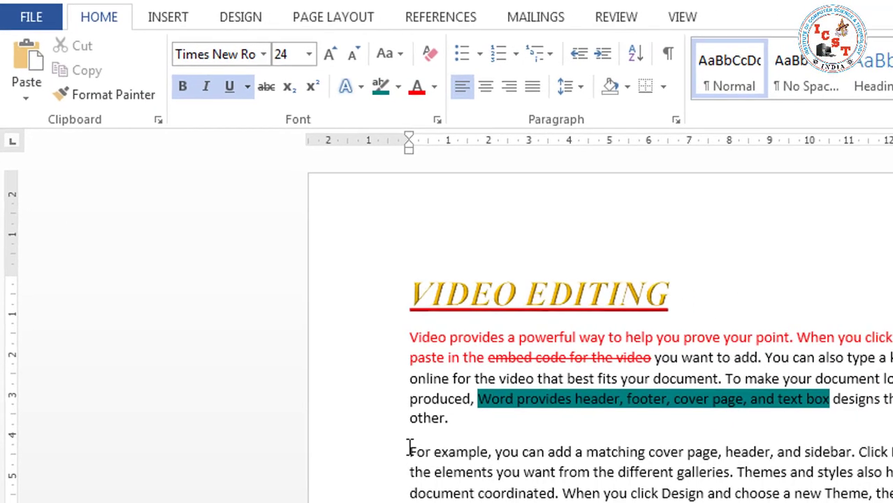
# - Cut the paragraph beginning "For example, you can add" and paste it on a new line below "X² H₂O"
pyautogui.moveTo(410, 451); pyautogui.dragTo(668, 501)
pyautogui.moveTo(536, 402); pyautogui.dragTo(601, 411)
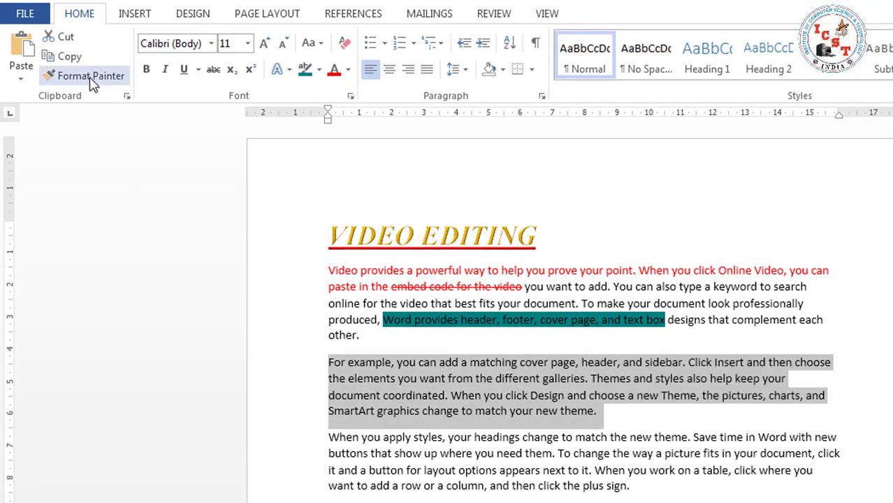
pyautogui.click(74, 42)
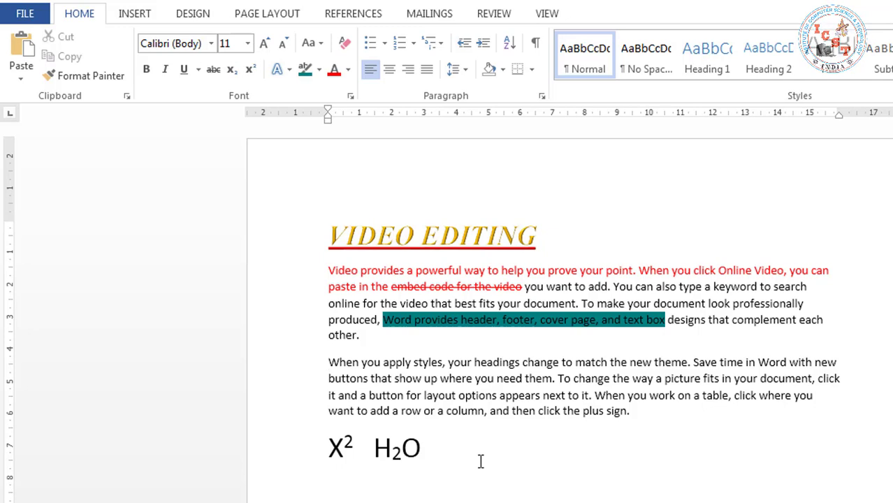
pyautogui.click(601, 452)
pyautogui.press('Return')
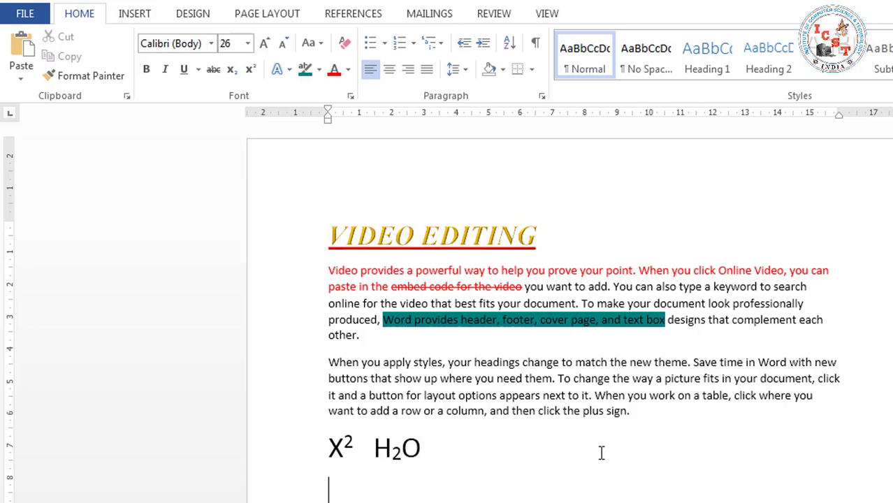
pyautogui.click(20, 47)
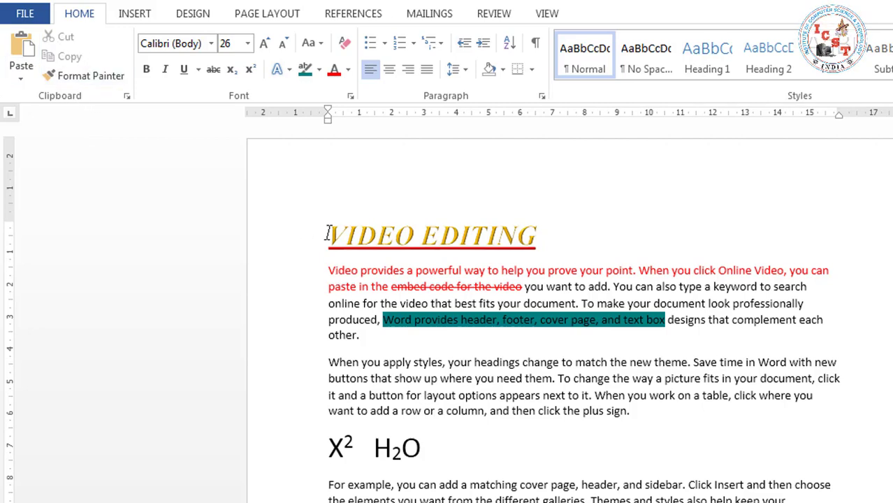
# - Copy the "VIDEO EDITING" heading with its first paragraph and paste the copy at the end of the document
pyautogui.moveTo(328, 233); pyautogui.dragTo(435, 343)
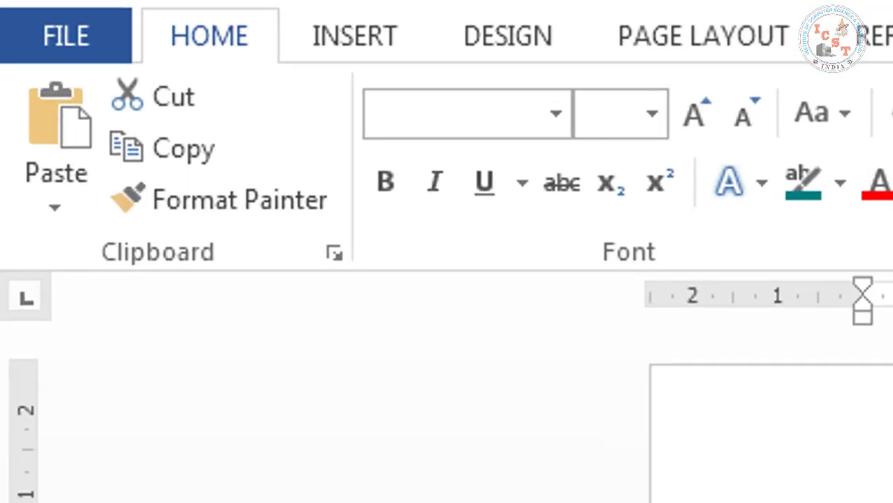
pyautogui.click(148, 148)
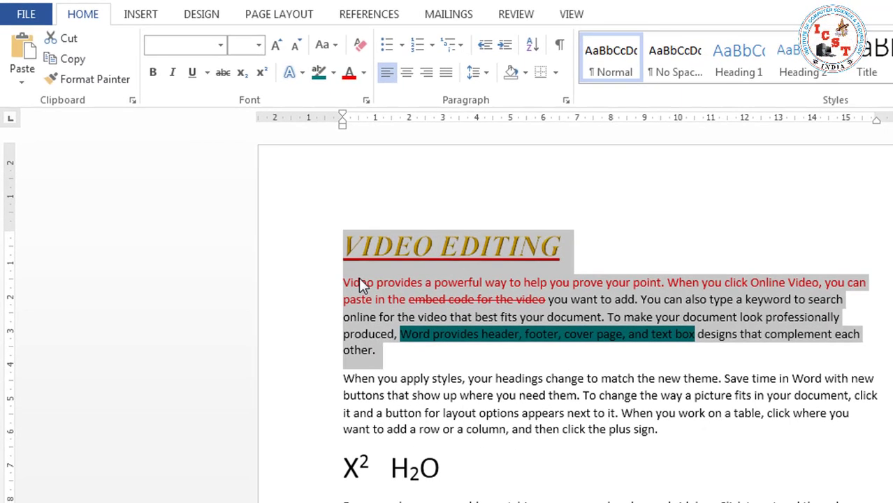
pyautogui.click(531, 497)
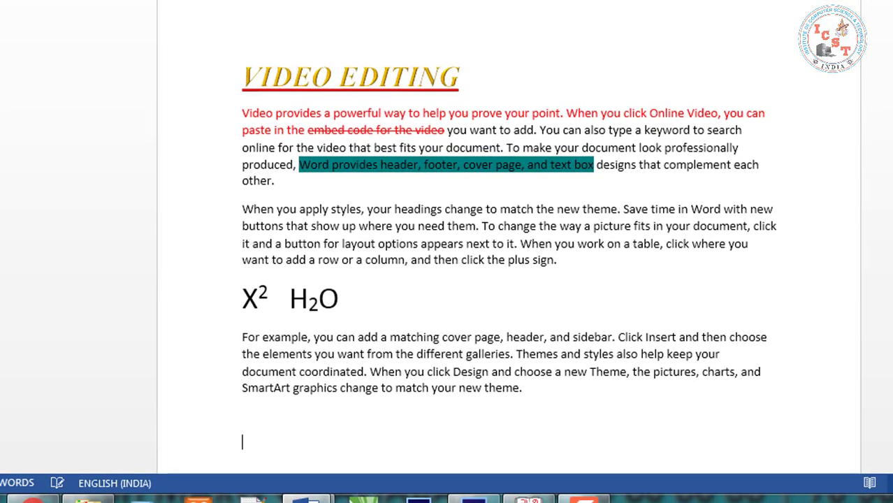
pyautogui.hotkey('ctrl', 'v')
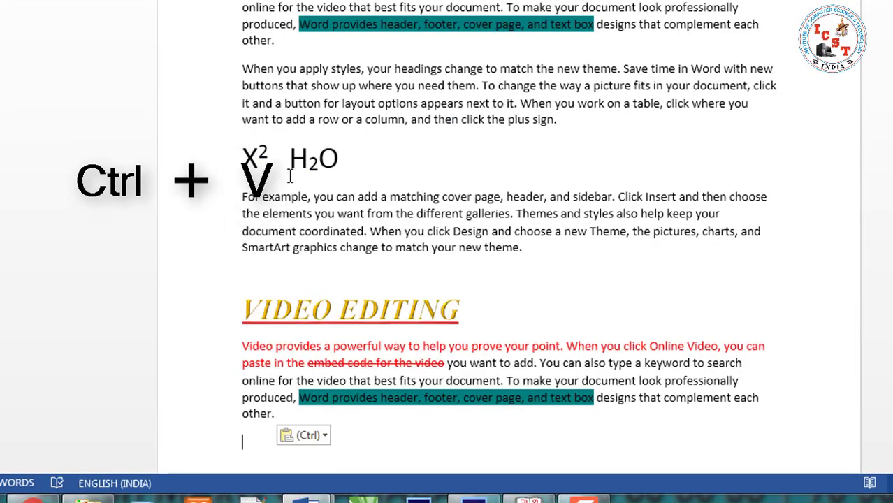
pyautogui.press('Up')
pyautogui.press('Up')
pyautogui.press('Up')
pyautogui.press('Up')
pyautogui.press('Up')
pyautogui.press('Up')
pyautogui.press('Up')
pyautogui.press('Up')
pyautogui.press('Up')
pyautogui.press('Up')
pyautogui.press('Up')
pyautogui.press('Up')
pyautogui.press('Up')
pyautogui.press('Up')
pyautogui.press('Up')
pyautogui.press('Up')
pyautogui.press('Up')
pyautogui.press('Up')
pyautogui.press('Up')
pyautogui.press('Up')
pyautogui.hotkey('ctrl', 'Down')
pyautogui.hotkey('ctrl', 'Down')
pyautogui.hotkey('ctrl', 'Down')
pyautogui.hotkey('ctrl', 'Down')
pyautogui.hotkey('ctrl', 'Down')
pyautogui.hotkey('ctrl', 'Down')
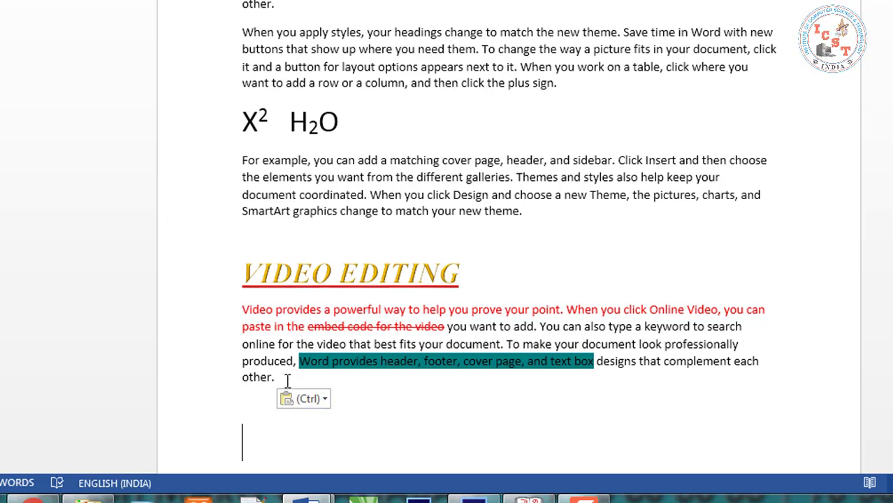
pyautogui.hotkey('ctrl', 'c')
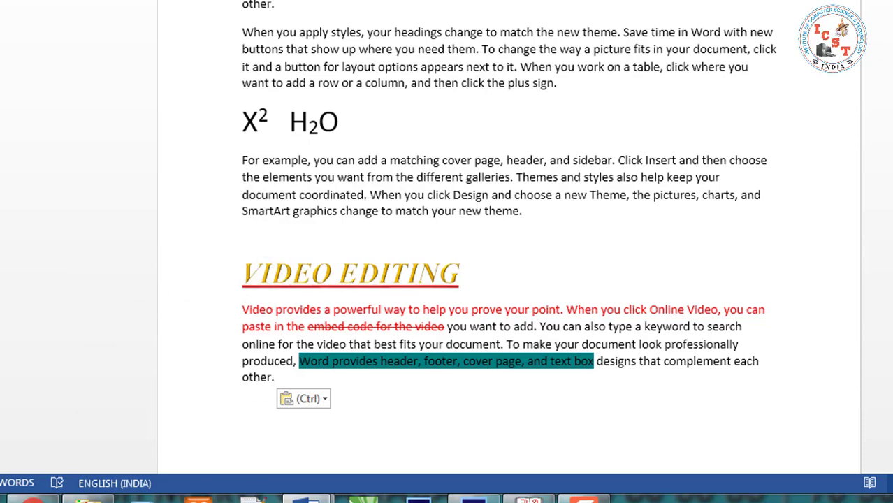
# - Copy the "VIDEO EDITING" heading's formatting onto the "X² H₂O" line with Format Painter
pyautogui.scroll(5, 509, 266)
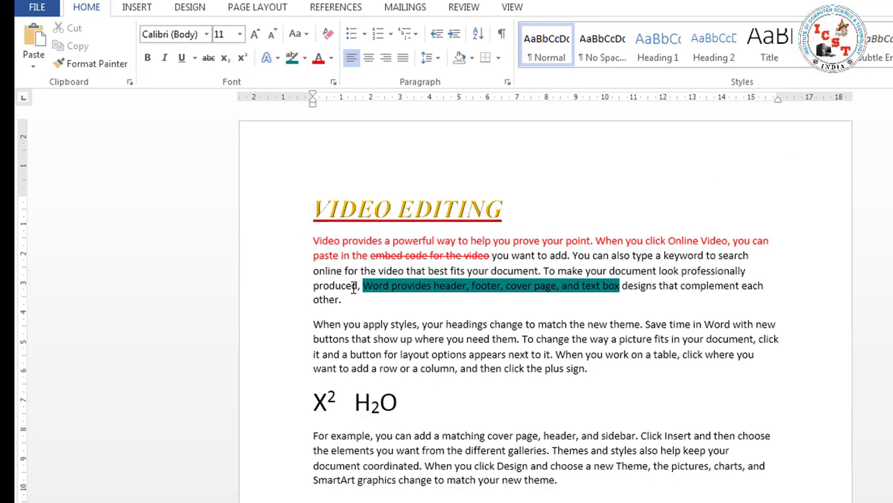
pyautogui.click(412, 402)
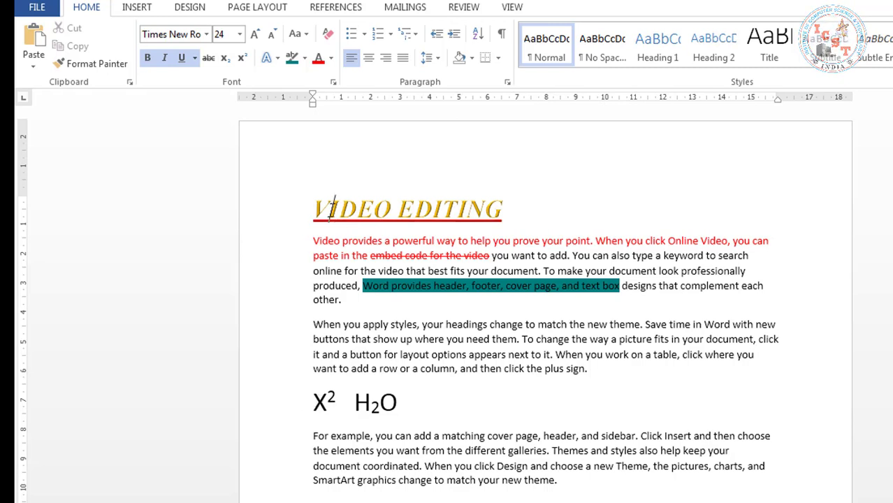
pyautogui.click(334, 212)
pyautogui.click(356, 211)
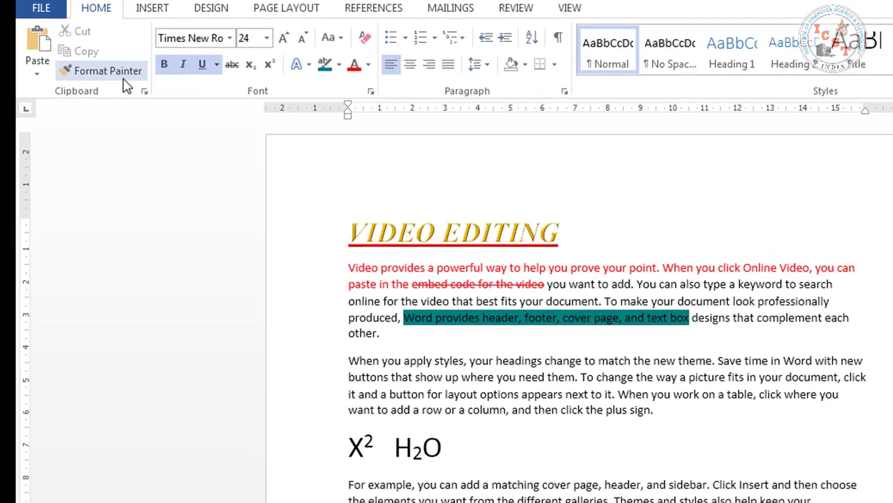
pyautogui.click(124, 81)
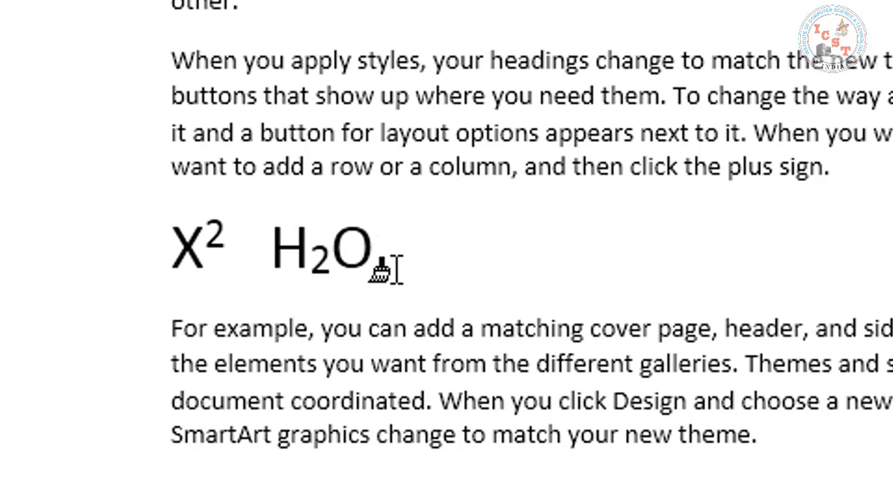
pyautogui.moveTo(397, 265)
pyautogui.mouseDown()
pyautogui.moveTo(181, 307)
pyautogui.moveTo(122, 280)
pyautogui.mouseUp()
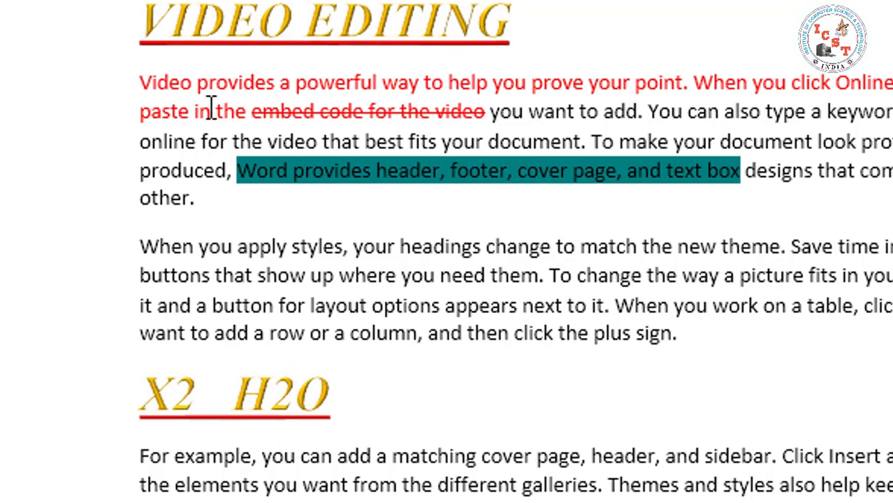
# - Apply the "VIDEO EDITING" heading's formatting to both "When you apply styles" and "document coordinated" with Format Painter kept active
pyautogui.click(206, 33)
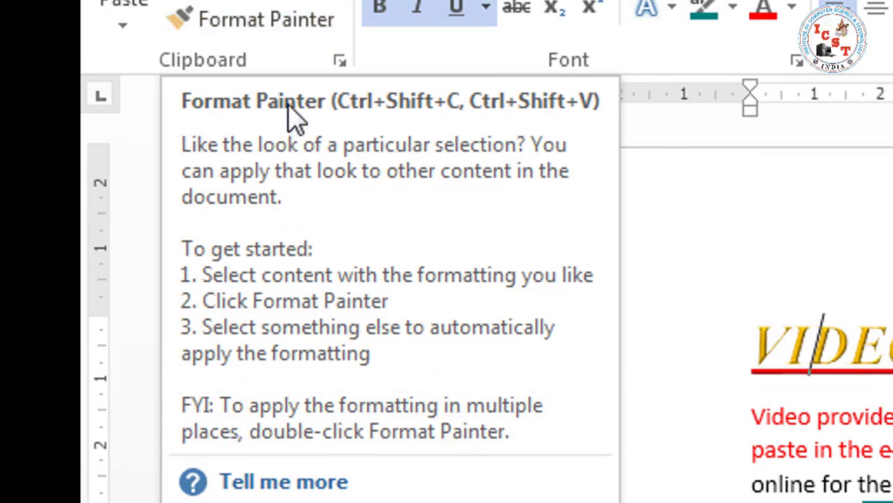
pyautogui.click(236, 32)
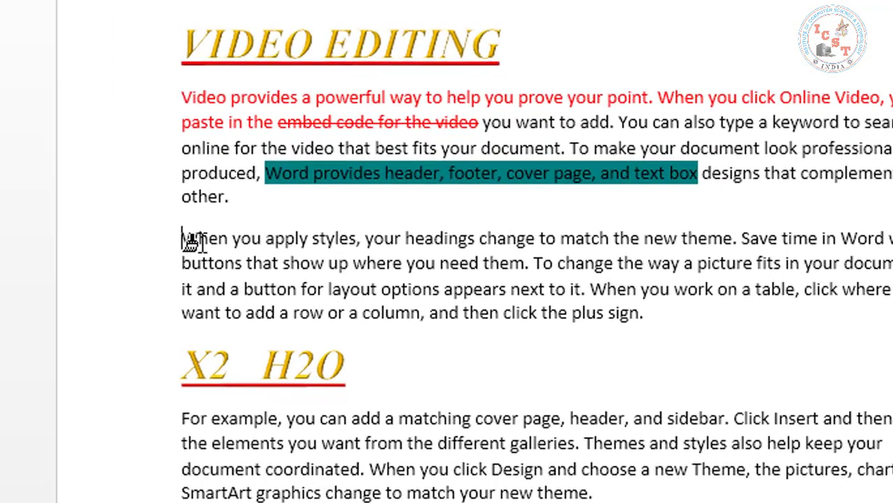
pyautogui.moveTo(395, 318); pyautogui.dragTo(481, 311)
pyautogui.moveTo(264, 205); pyautogui.dragTo(296, 205)
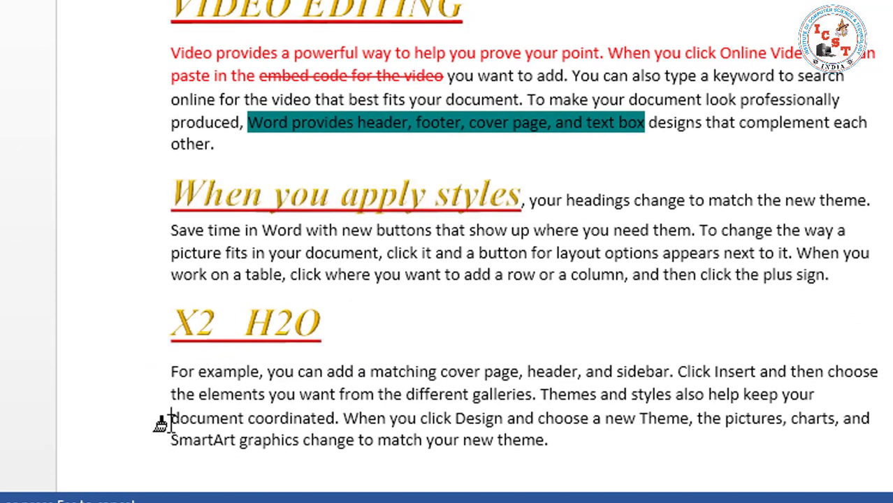
pyautogui.moveTo(121, 494); pyautogui.dragTo(241, 487)
pyautogui.moveTo(270, 412); pyautogui.dragTo(309, 410)
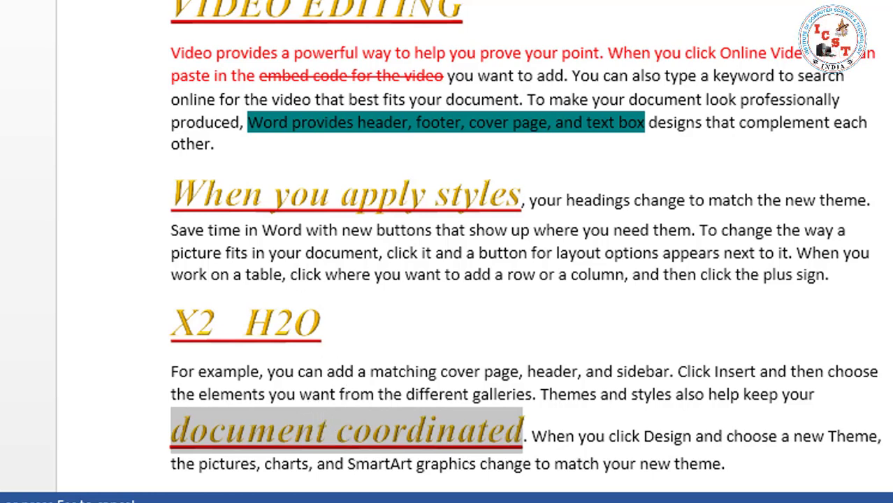
pyautogui.scroll(-4, 533, 120)
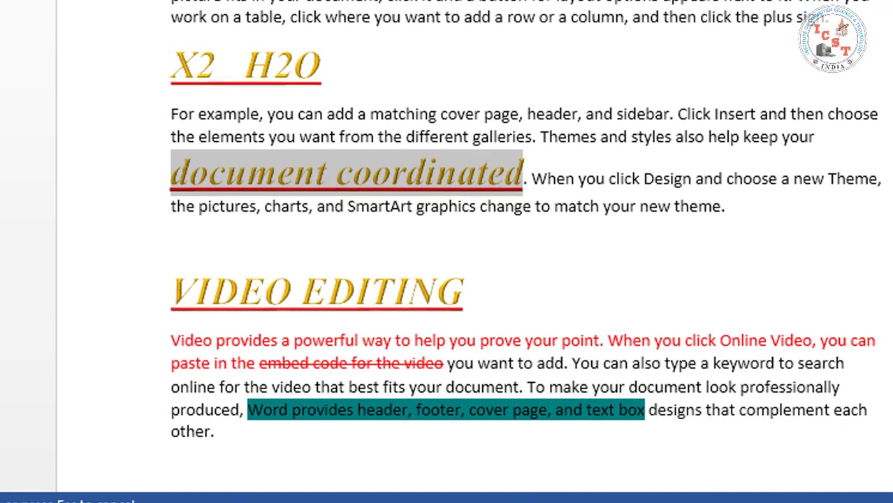